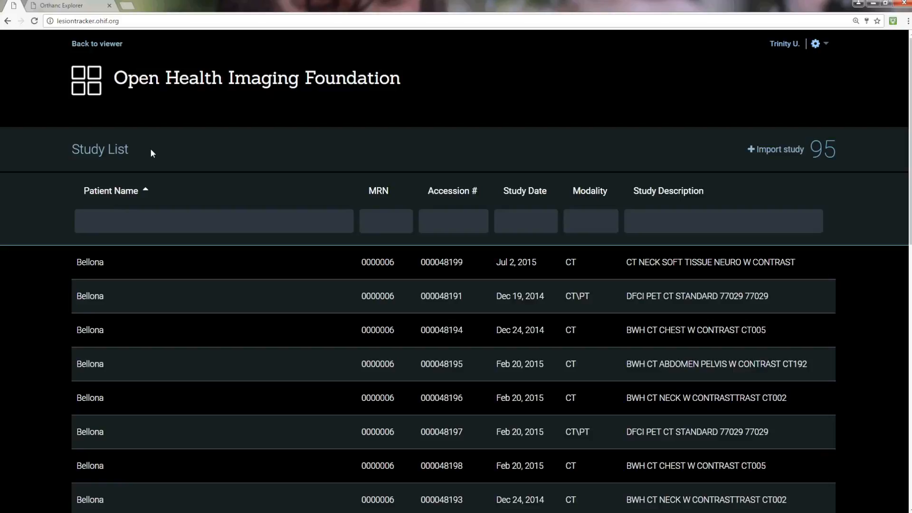
Step: Sort the study list by MRN and then by study date, trying both sort directions
{"action": "left_click", "coordinate": [378, 191]}
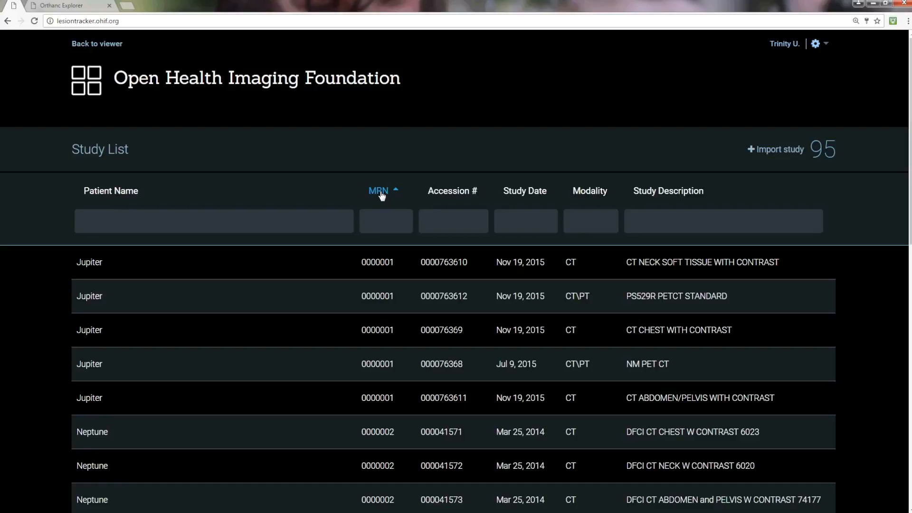
{"action": "left_click", "coordinate": [382, 192]}
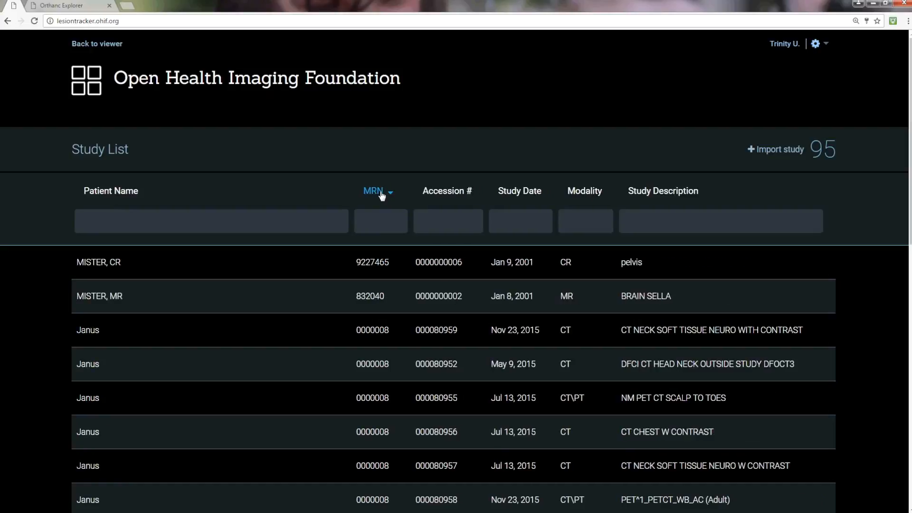
{"action": "left_click", "coordinate": [529, 197]}
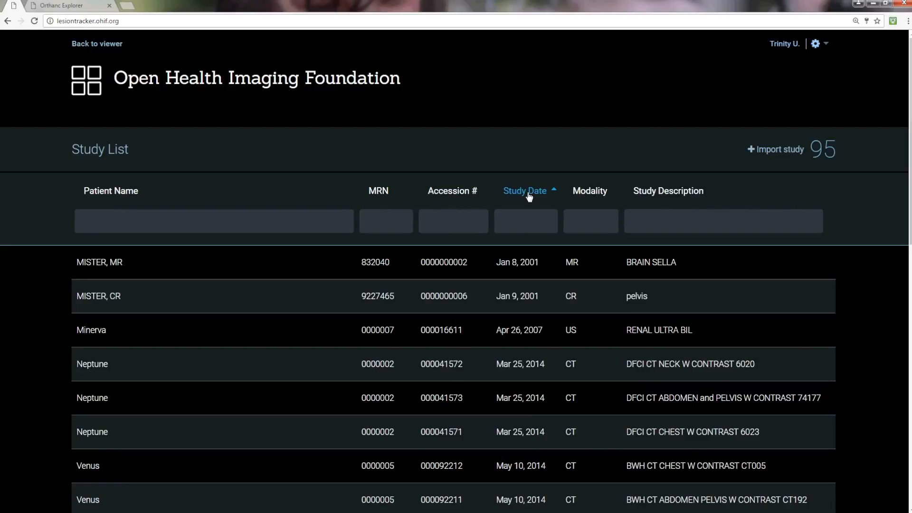
{"action": "left_click", "coordinate": [529, 196]}
Step: Filter the study list by patient name venus and sort the results by ascending study date
{"action": "left_click", "coordinate": [302, 223]}
{"action": "type", "text": "venus"}
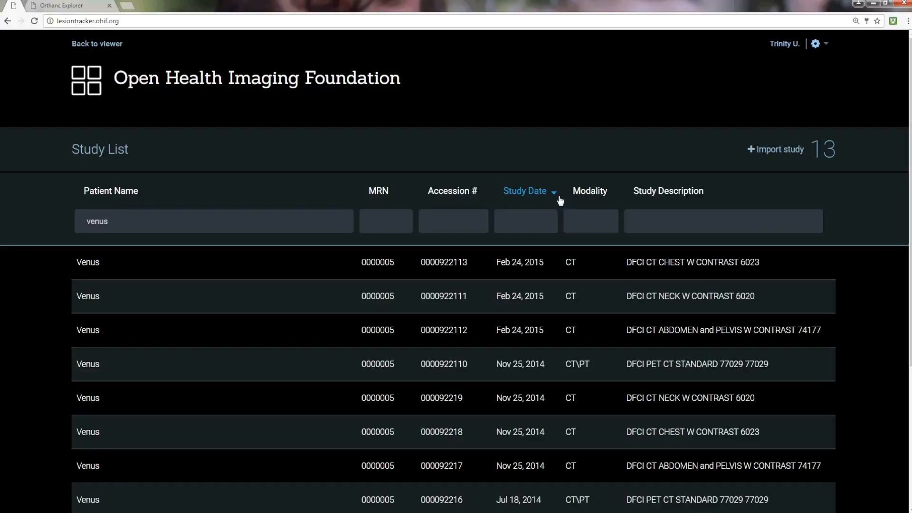
{"action": "left_click", "coordinate": [555, 194]}
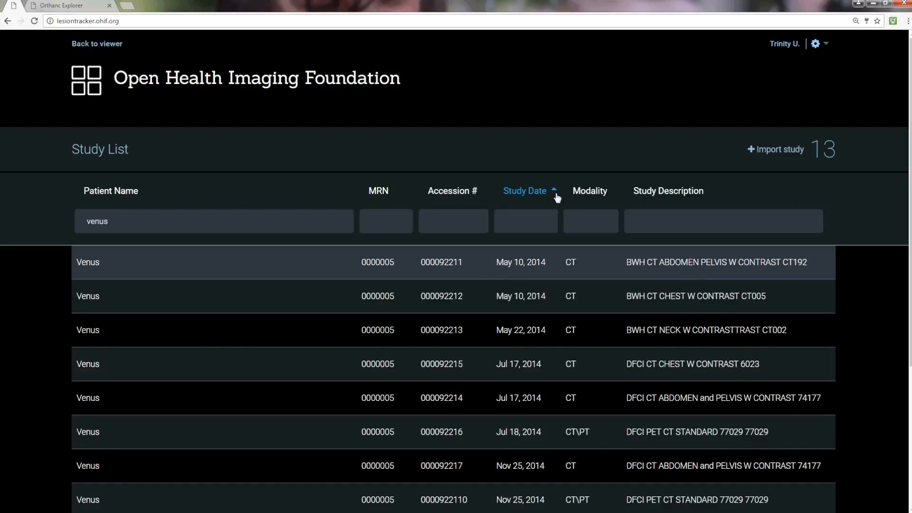
Step: Select the three Venus studies from May 2014 and start associating them with a timepoint
{"action": "left_click", "coordinate": [541, 262]}
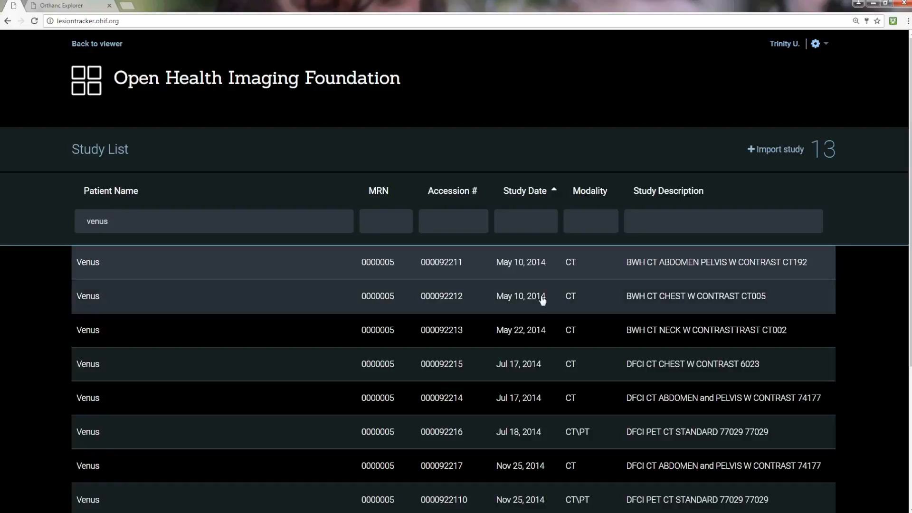
{"action": "left_click", "coordinate": [539, 333], "text": "shift"}
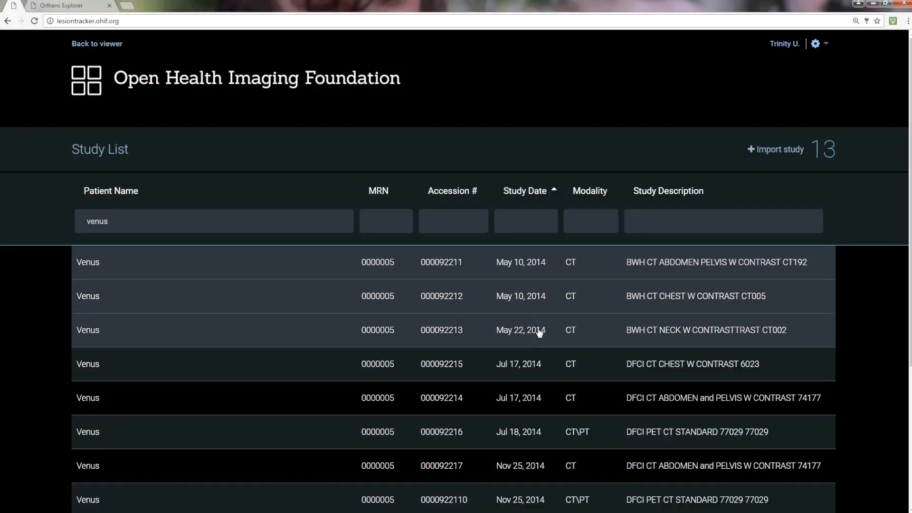
{"action": "right_click", "coordinate": [534, 299]}
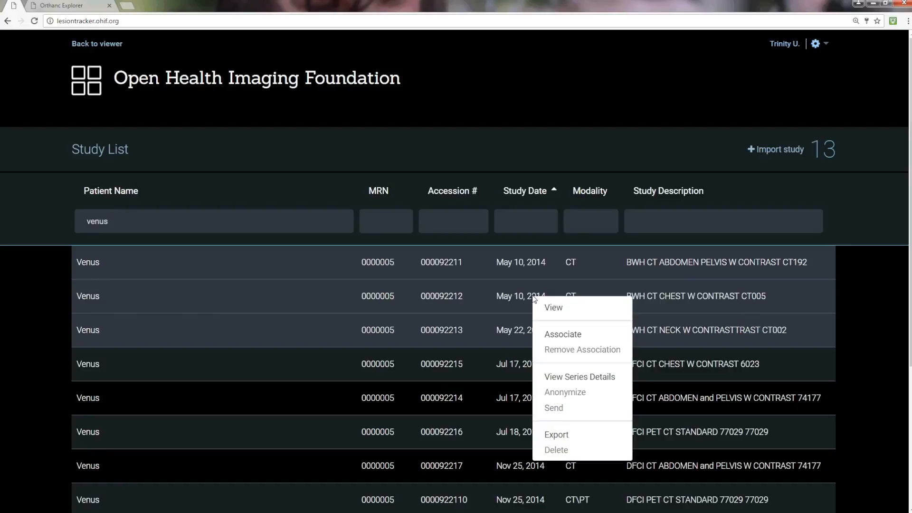
{"action": "left_click", "coordinate": [563, 334]}
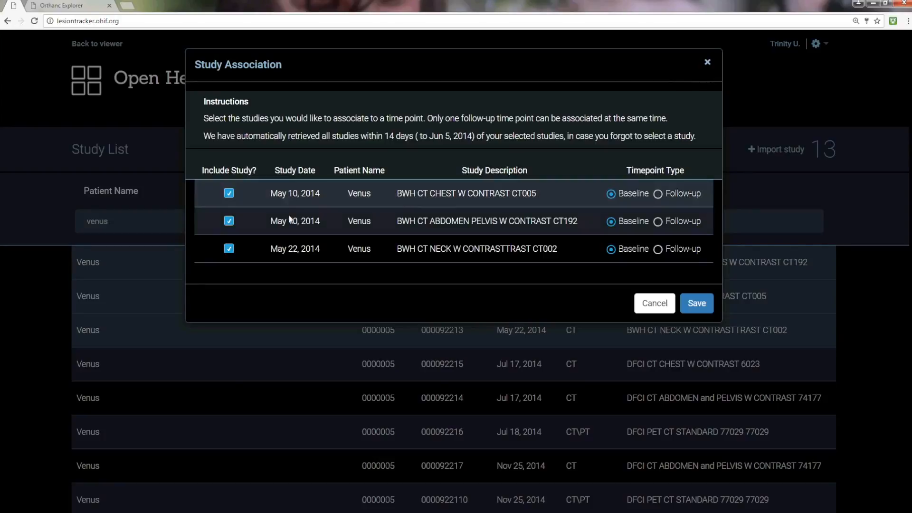
Step: Keep all three studies included with the Baseline timepoint type and save the study association
{"action": "left_click", "coordinate": [229, 222]}
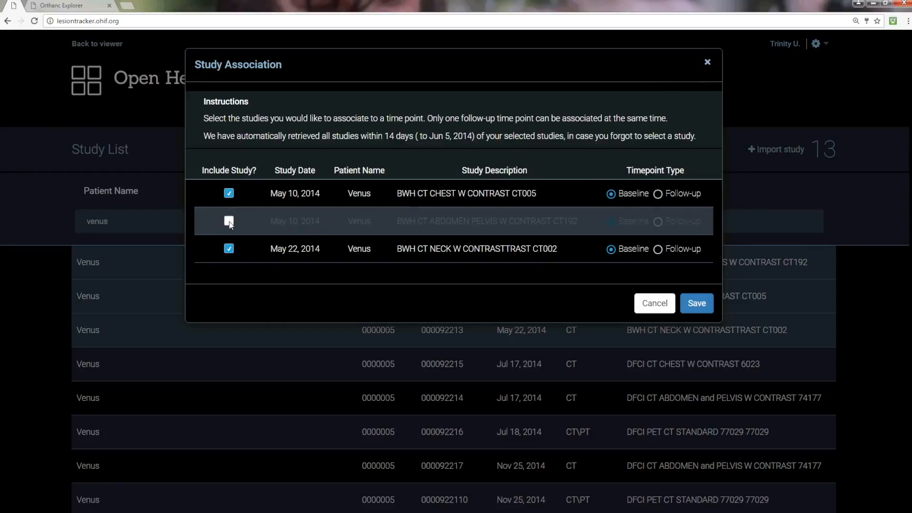
{"action": "left_click", "coordinate": [229, 221]}
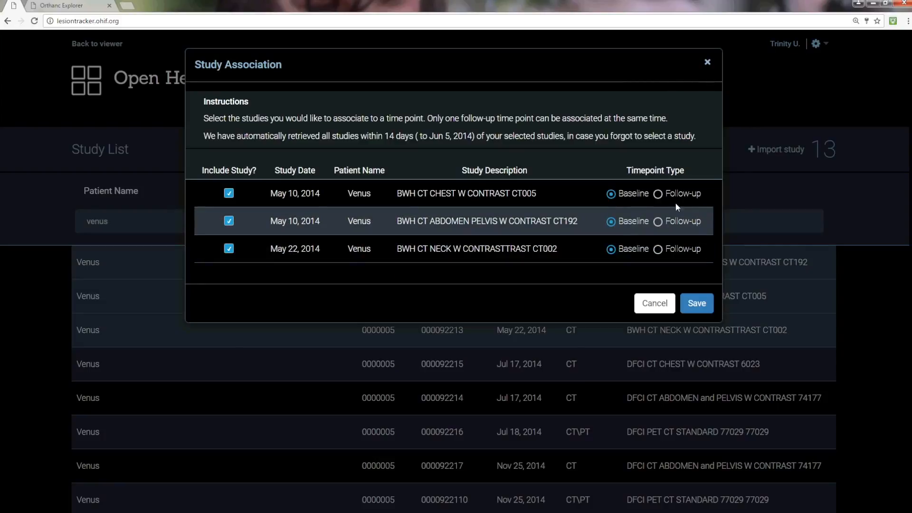
{"action": "left_click", "coordinate": [658, 195]}
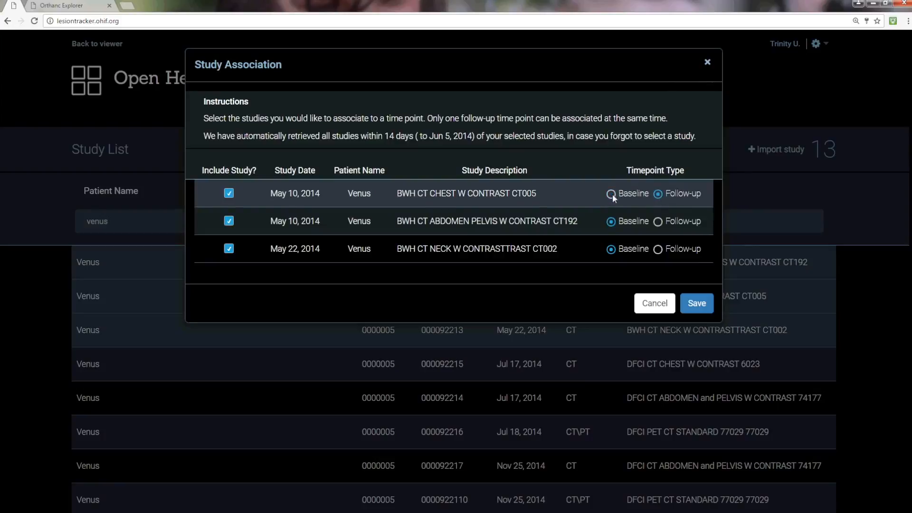
{"action": "left_click", "coordinate": [610, 194]}
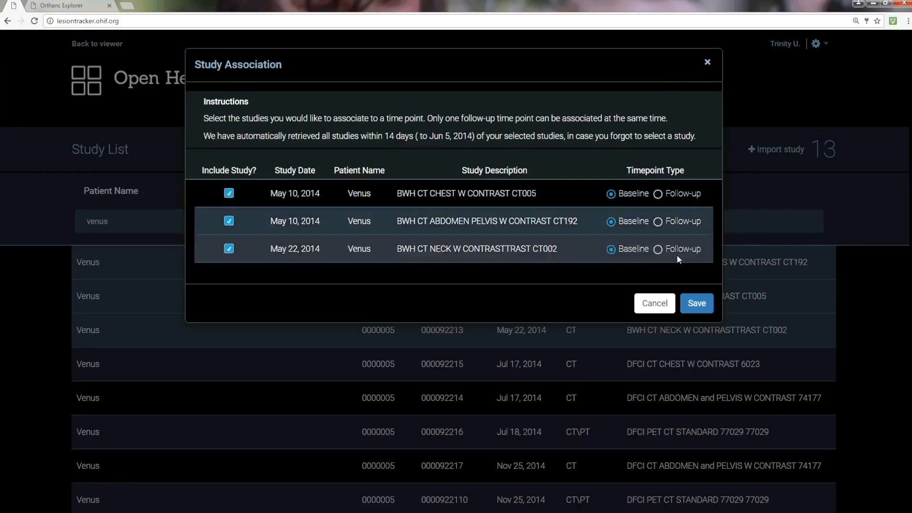
{"action": "left_click", "coordinate": [696, 304]}
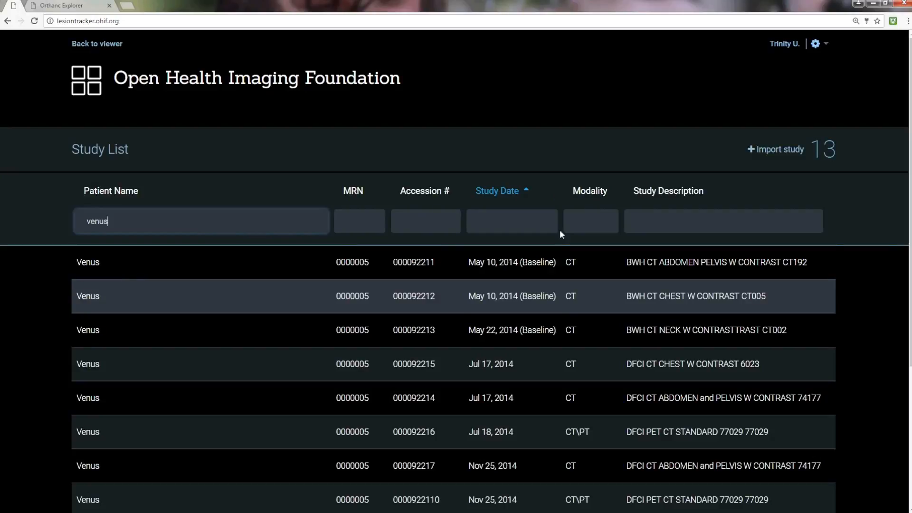
Step: Open the BWH CT CHEST study in the viewer and display the Abd Pel 5x5 Soft series from the abdomen pelvis study
{"action": "double_click", "coordinate": [540, 302]}
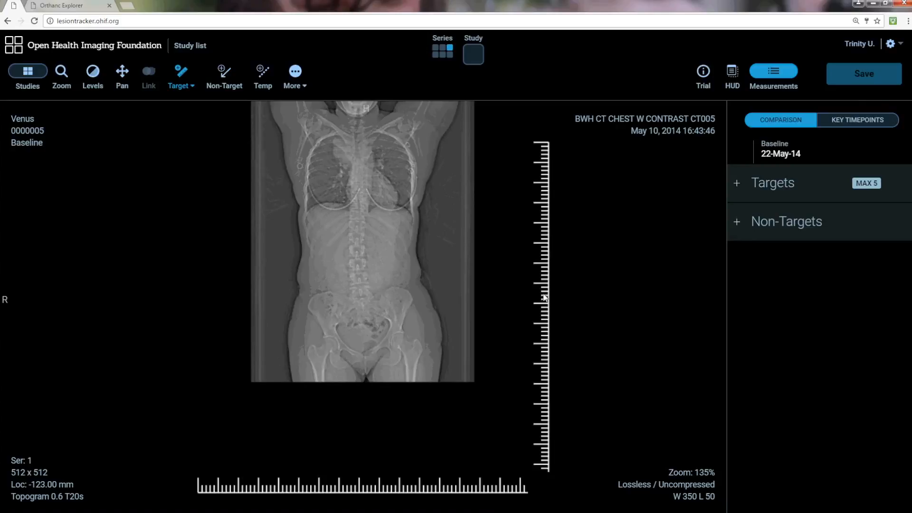
{"action": "left_click", "coordinate": [469, 52]}
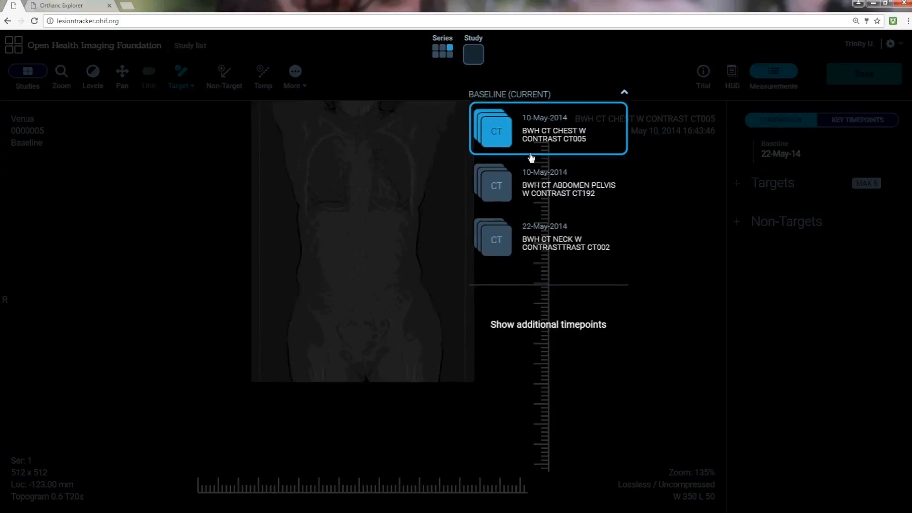
{"action": "left_click", "coordinate": [532, 197]}
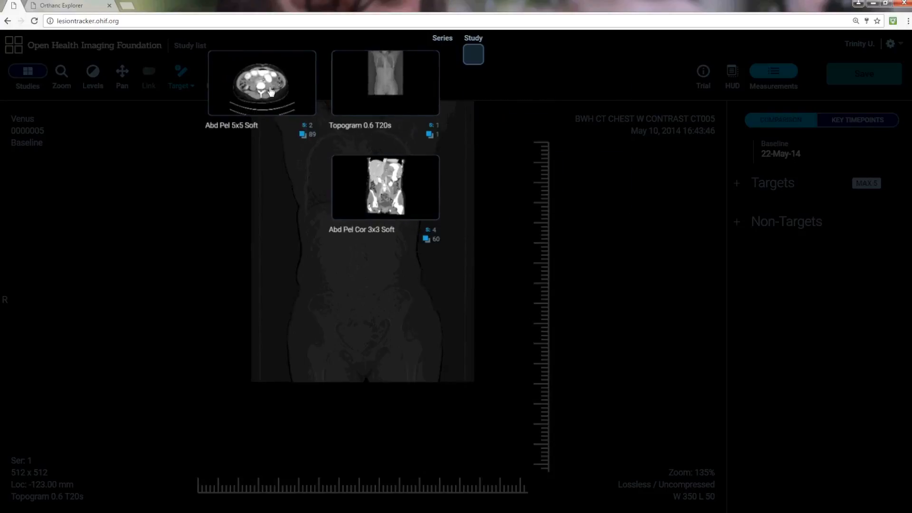
{"action": "left_click", "coordinate": [271, 92]}
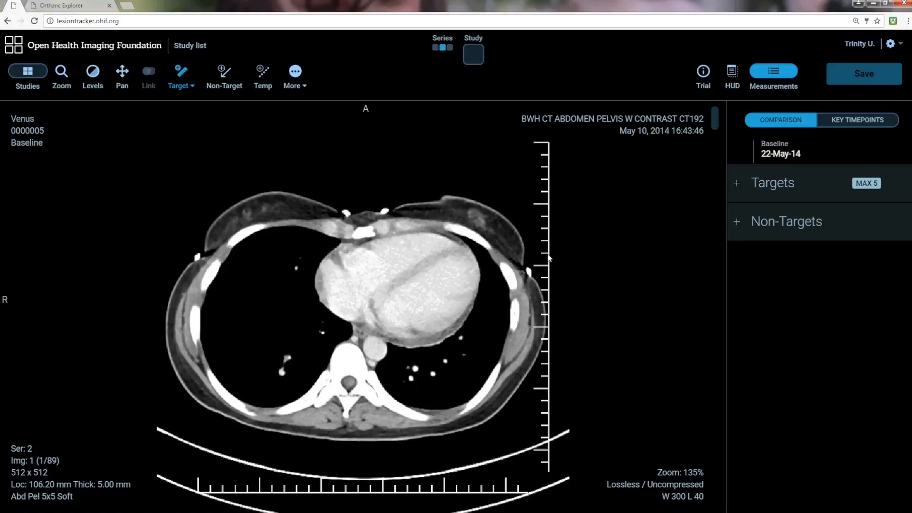
Step: Load the Chest 3X3 Soft series of the chest study into the viewport from the studies panel
{"action": "left_click", "coordinate": [38, 76]}
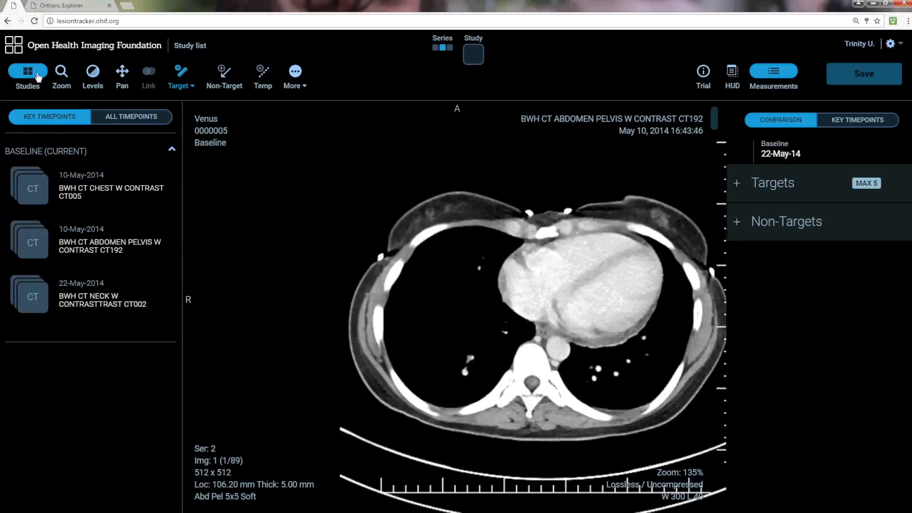
{"action": "left_click", "coordinate": [71, 190]}
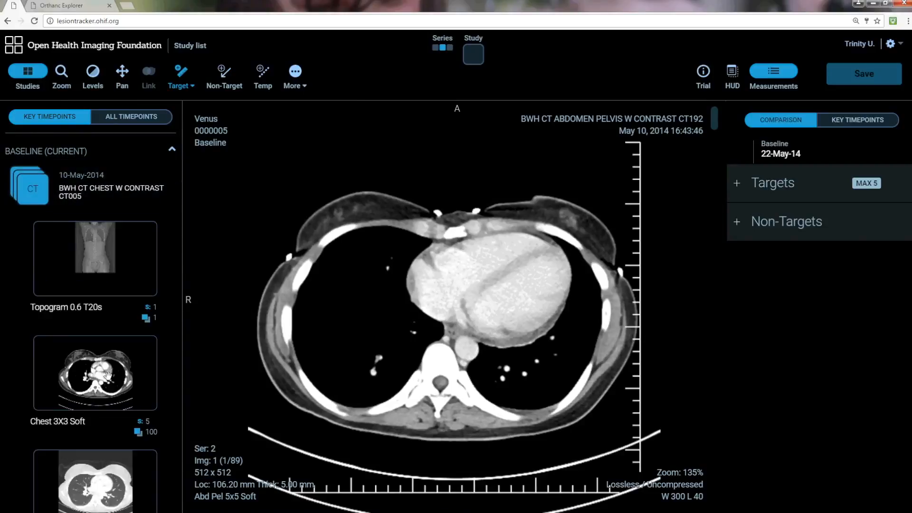
{"action": "left_click_drag", "start_coordinate": [109, 380], "coordinate": [446, 321]}
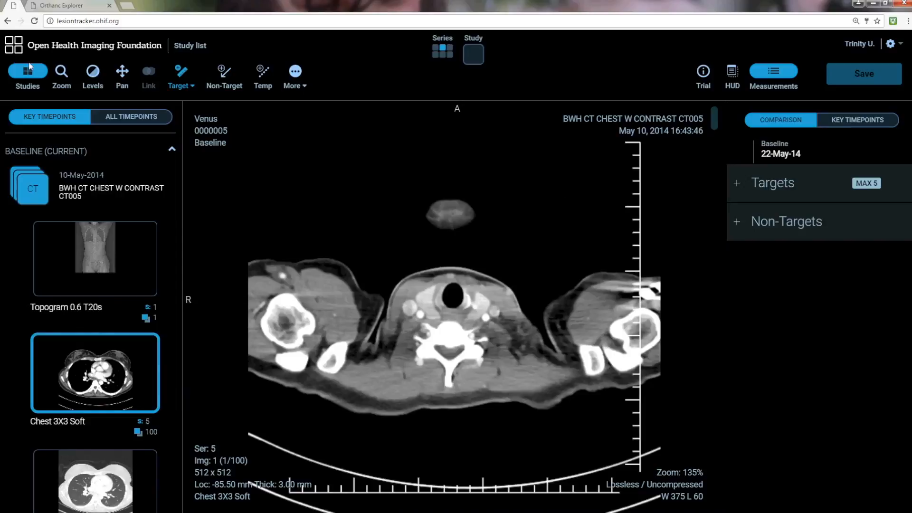
{"action": "left_click", "coordinate": [34, 75]}
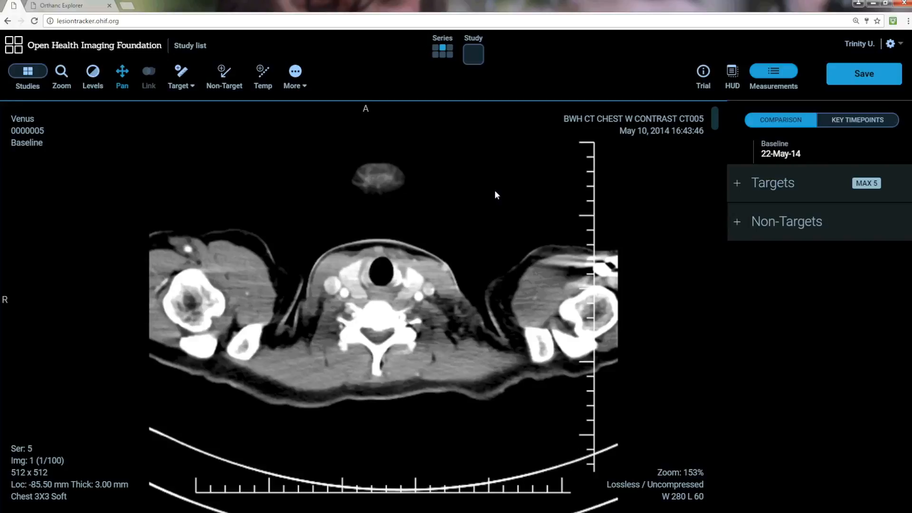
Step: Cycle through window/level presets 1 to 5 and return to preset 1
{"action": "key", "text": "1"}
{"action": "key", "text": "2"}
{"action": "key", "text": "3"}
{"action": "key", "text": "4"}
{"action": "key", "text": "5"}
{"action": "key", "text": "1"}
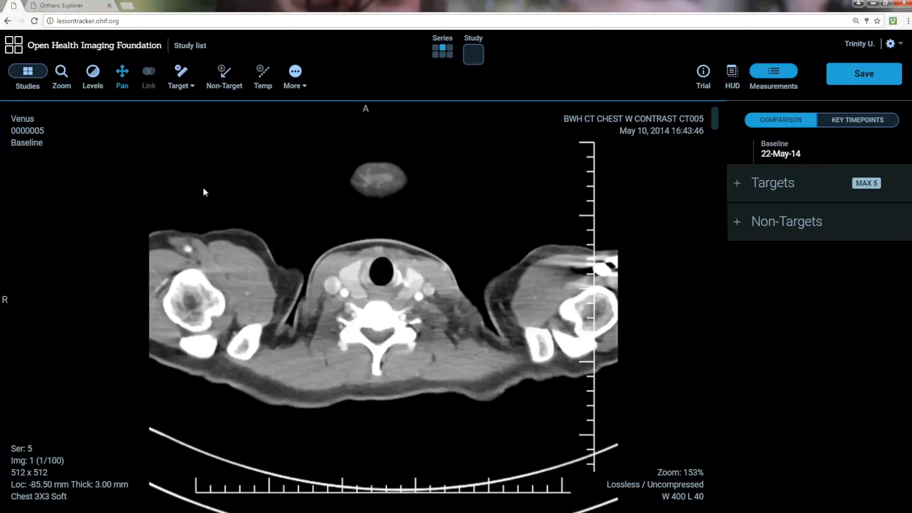
Step: Adjust the window/level with the Levels tool to about W 364 L 104
{"action": "left_click", "coordinate": [93, 74]}
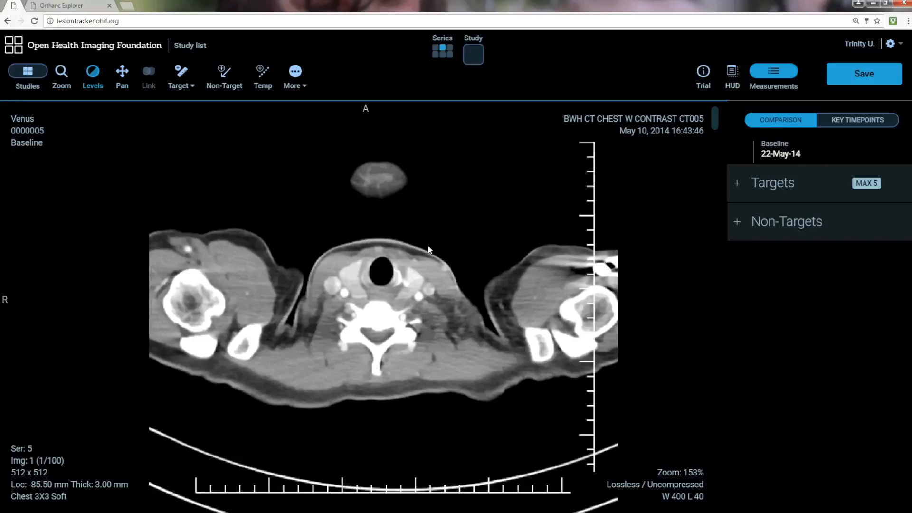
{"action": "mouse_move", "coordinate": [427, 244]}
{"action": "left_mouse_down"}
{"action": "mouse_move", "coordinate": [427, 312]}
{"action": "mouse_move", "coordinate": [417, 244]}
{"action": "mouse_move", "coordinate": [424, 259]}
{"action": "left_mouse_up"}
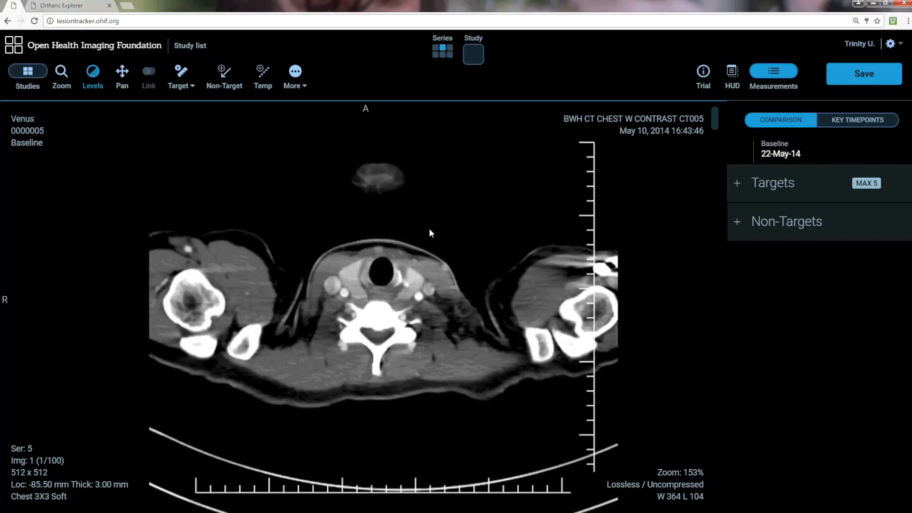
{"action": "left_click_drag", "start_coordinate": [434, 225], "coordinate": [457, 233]}
{"action": "left_click_drag", "start_coordinate": [458, 233], "coordinate": [460, 235]}
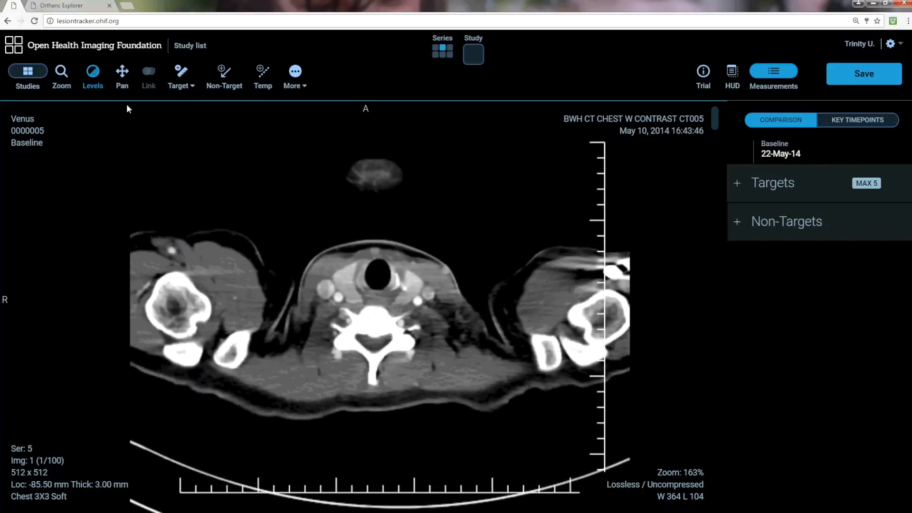
Step: Pan the image and scroll through the slices of the chest series
{"action": "left_click", "coordinate": [122, 76]}
{"action": "left_click_drag", "start_coordinate": [418, 278], "coordinate": [437, 258]}
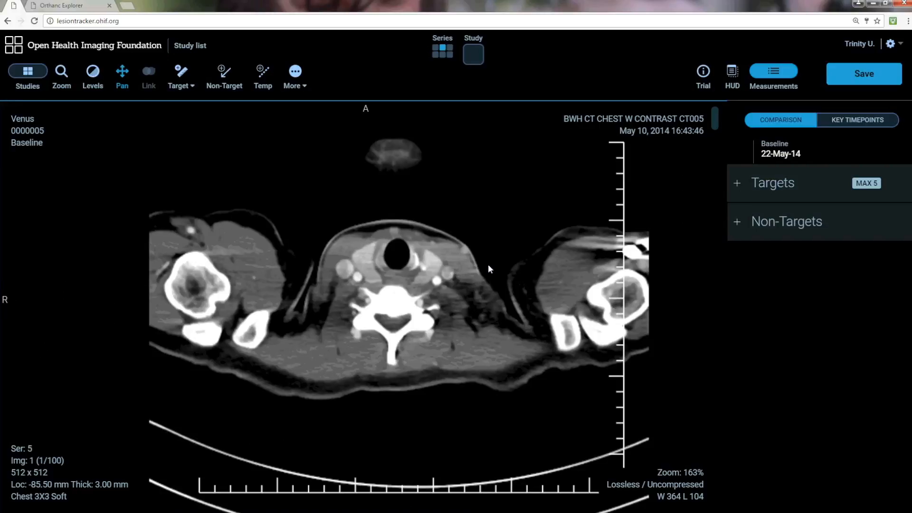
{"action": "scroll", "coordinate": [506, 236], "scroll_direction": "down", "scroll_amount": 6}
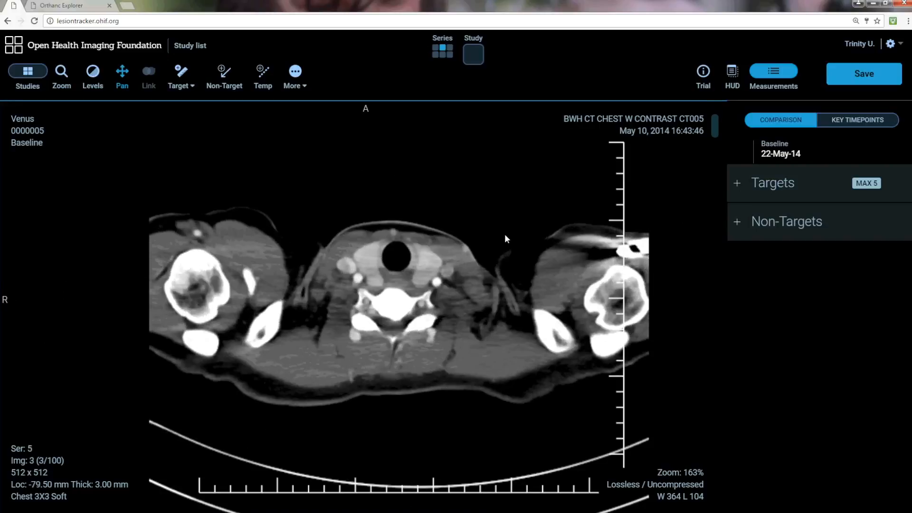
{"action": "scroll", "coordinate": [505, 235], "scroll_direction": "down", "scroll_amount": 3}
{"action": "scroll", "coordinate": [503, 238], "scroll_direction": "up", "scroll_amount": 3}
{"action": "scroll", "coordinate": [503, 243], "scroll_direction": "up", "scroll_amount": 1}
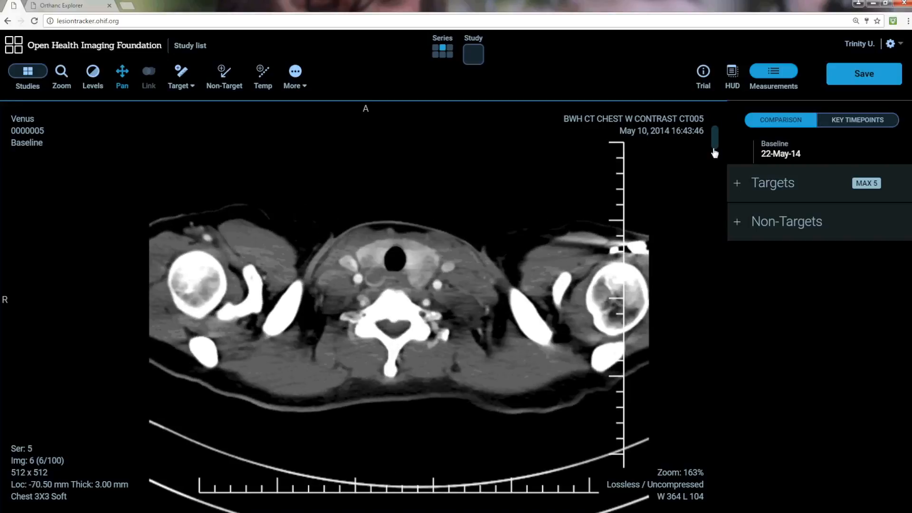
{"action": "left_click_drag", "start_coordinate": [714, 140], "coordinate": [729, 255]}
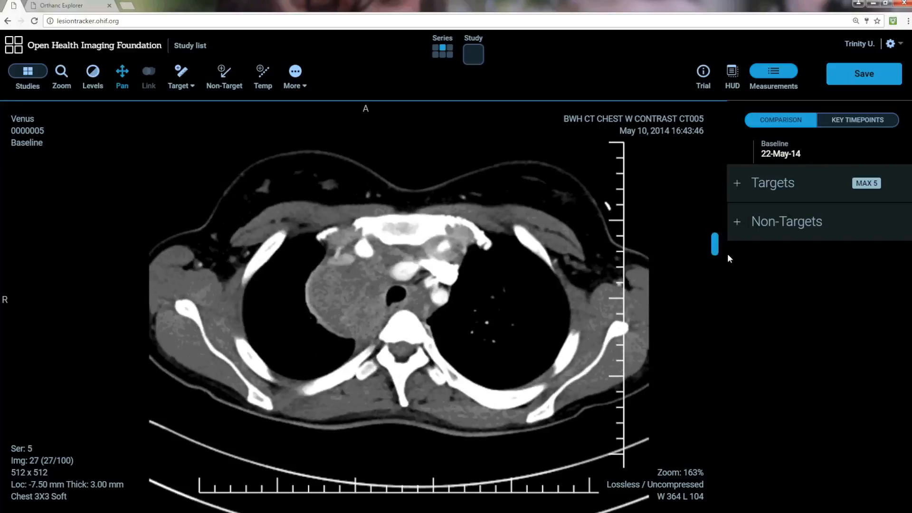
{"action": "left_click_drag", "start_coordinate": [731, 298], "coordinate": [707, 115]}
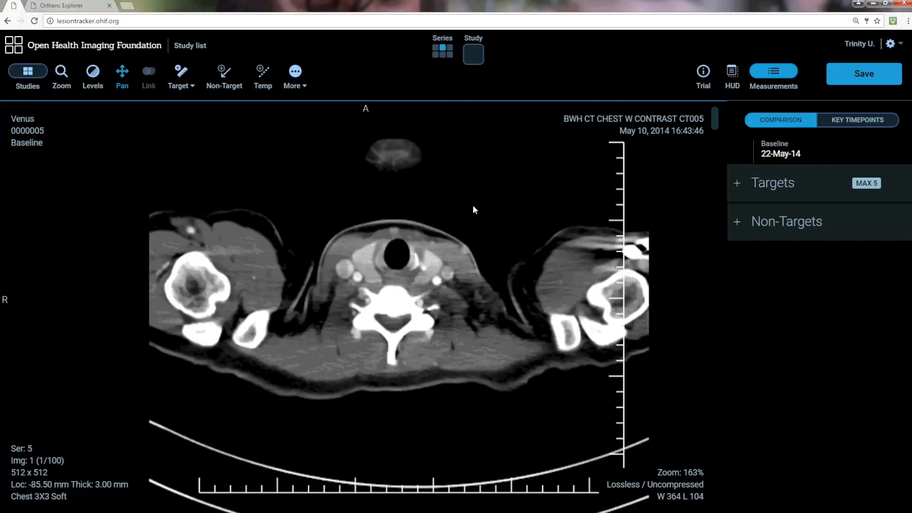
{"action": "scroll", "coordinate": [472, 204], "scroll_direction": "down", "scroll_amount": 7}
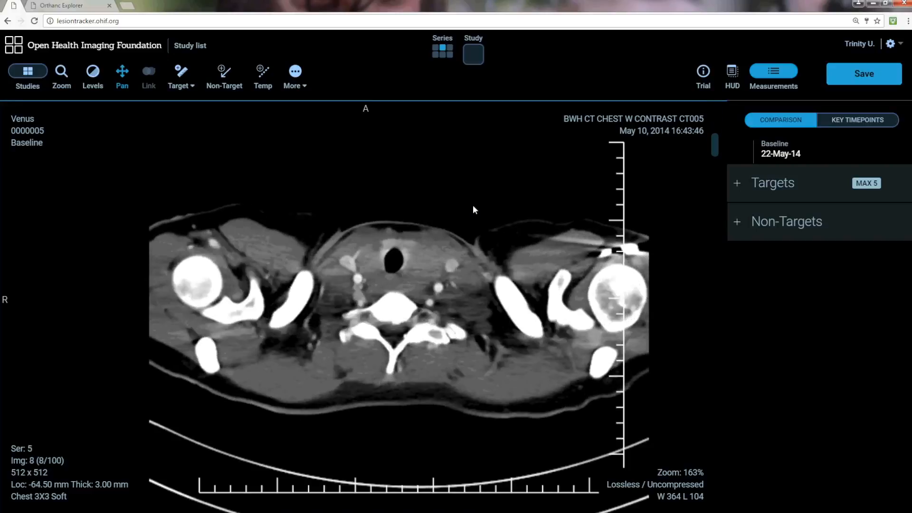
{"action": "scroll", "coordinate": [472, 204], "scroll_direction": "down", "scroll_amount": 6}
{"action": "scroll", "coordinate": [472, 204], "scroll_direction": "up", "scroll_amount": 3}
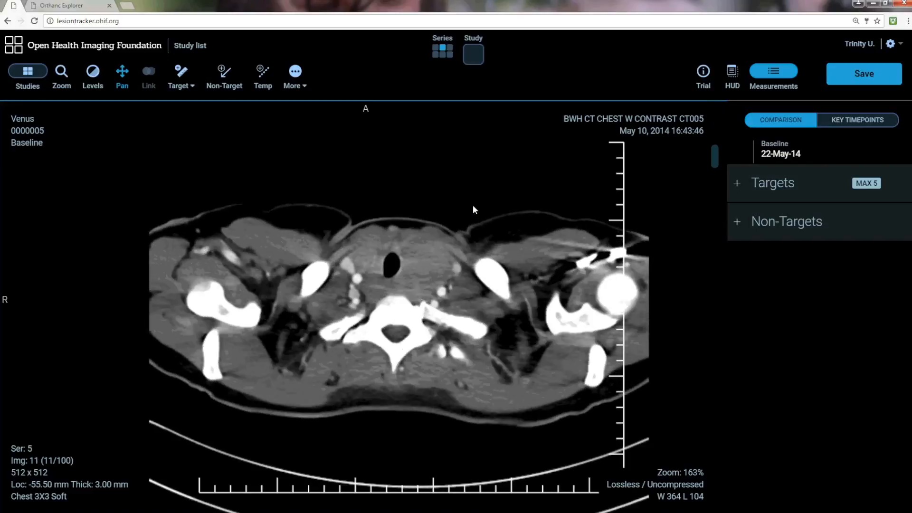
{"action": "scroll", "coordinate": [473, 208], "scroll_direction": "up", "scroll_amount": 9}
{"action": "scroll", "coordinate": [474, 209], "scroll_direction": "up", "scroll_amount": 1}
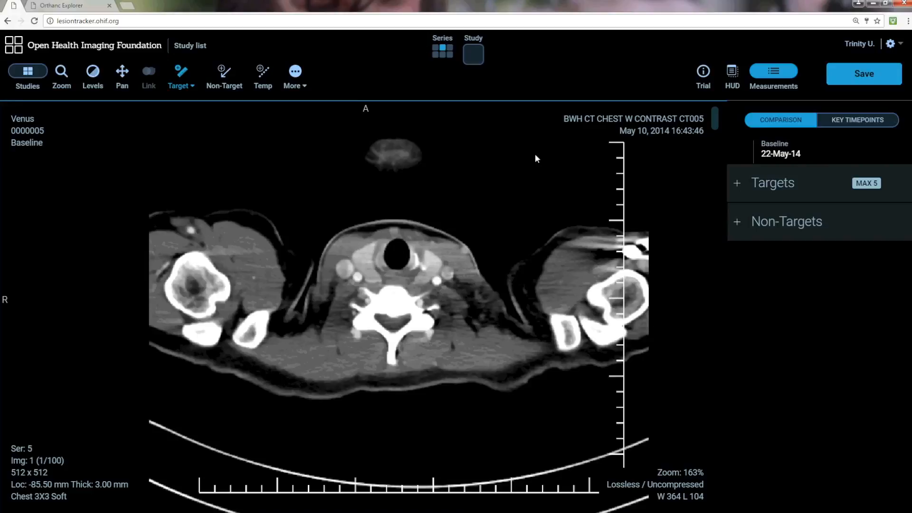
Step: Open the clinical trial options
{"action": "left_click", "coordinate": [702, 74]}
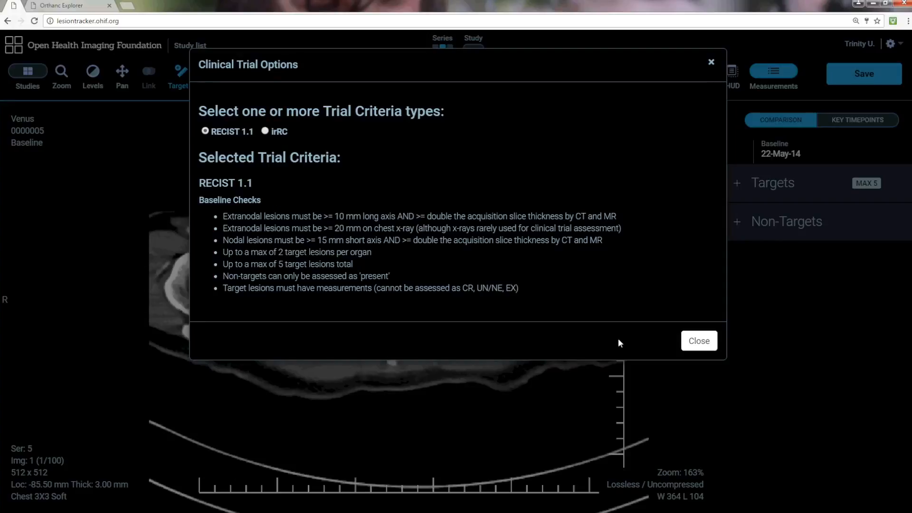
Step: Close the trial options, draw a bidirectional target across the mediastinal mass, about 68 x 34 mm, and label it Mediastinum/Hilum
{"action": "left_click", "coordinate": [699, 341]}
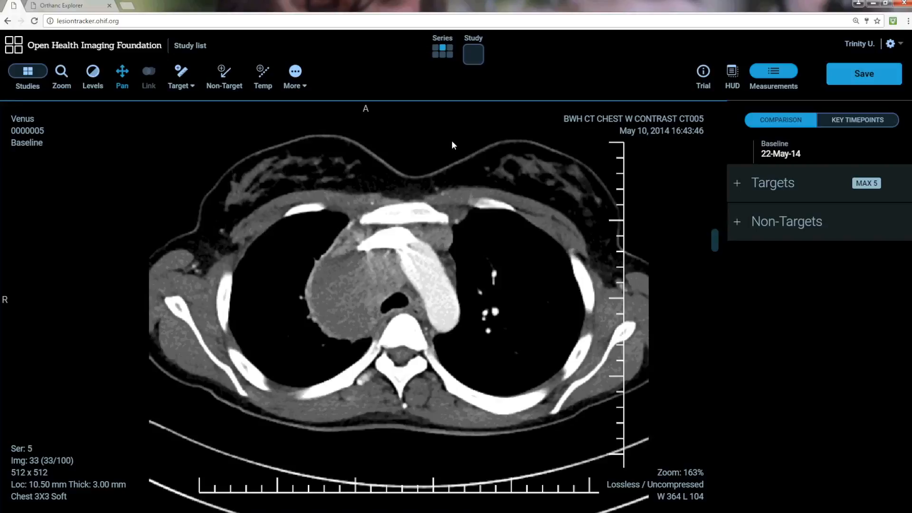
{"action": "left_click", "coordinate": [182, 74]}
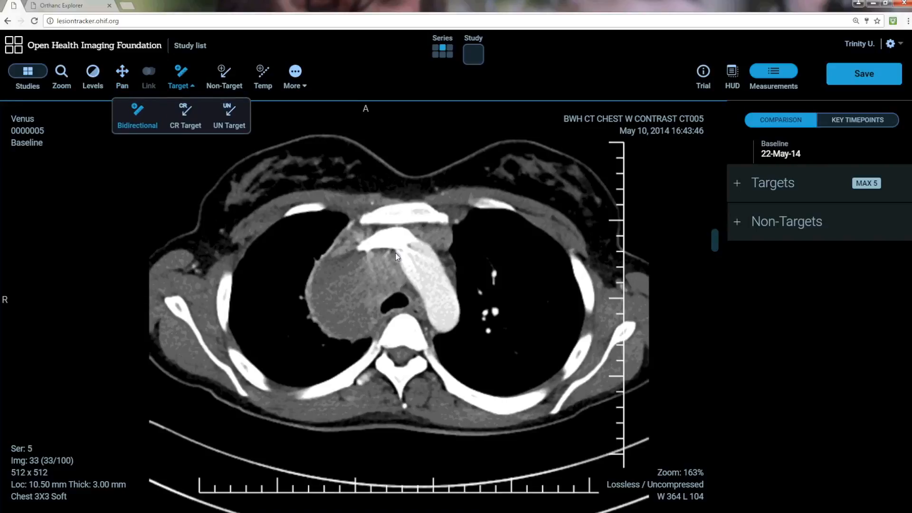
{"action": "mouse_move", "coordinate": [395, 253]}
{"action": "left_mouse_down"}
{"action": "mouse_move", "coordinate": [329, 304]}
{"action": "mouse_move", "coordinate": [324, 331]}
{"action": "left_mouse_up"}
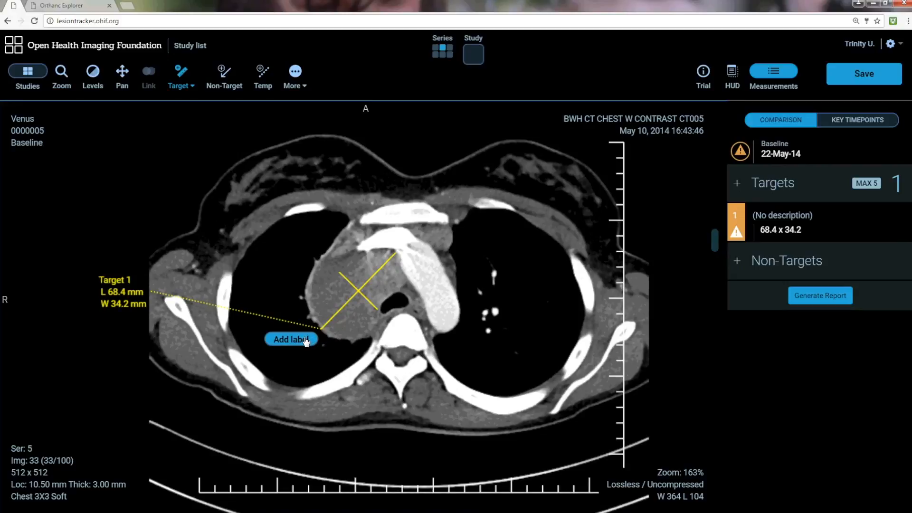
{"action": "left_click", "coordinate": [305, 341]}
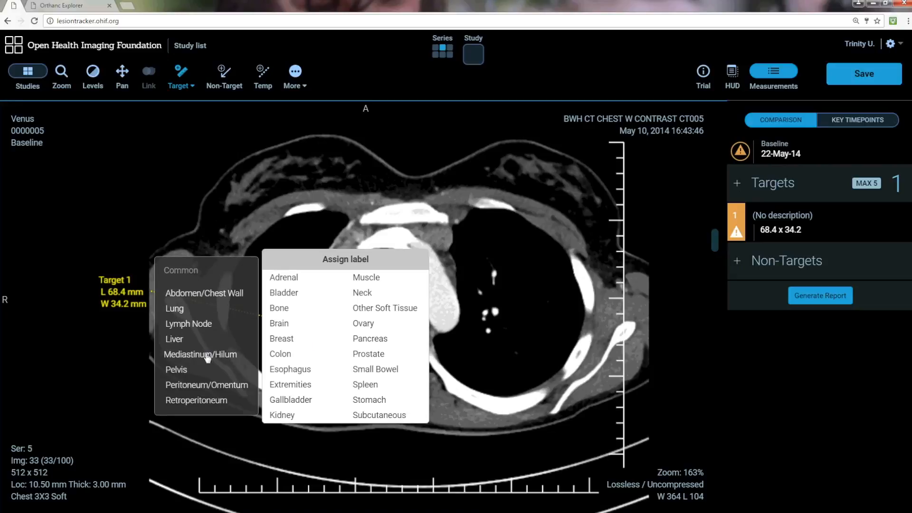
{"action": "left_click", "coordinate": [207, 355]}
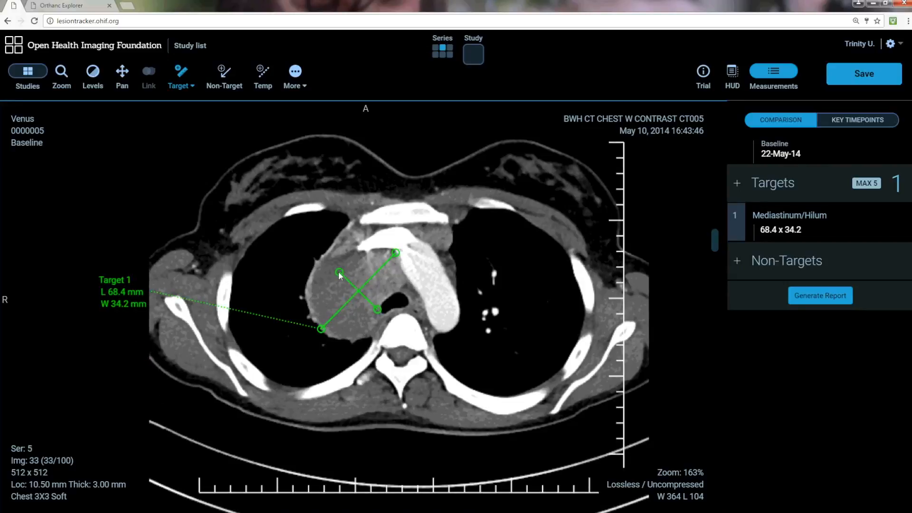
Step: Widen the target's short axis to about 56.5 mm and relabel the target Lymph Node
{"action": "left_click_drag", "start_coordinate": [339, 275], "coordinate": [317, 261]}
{"action": "left_click_drag", "start_coordinate": [372, 314], "coordinate": [377, 325]}
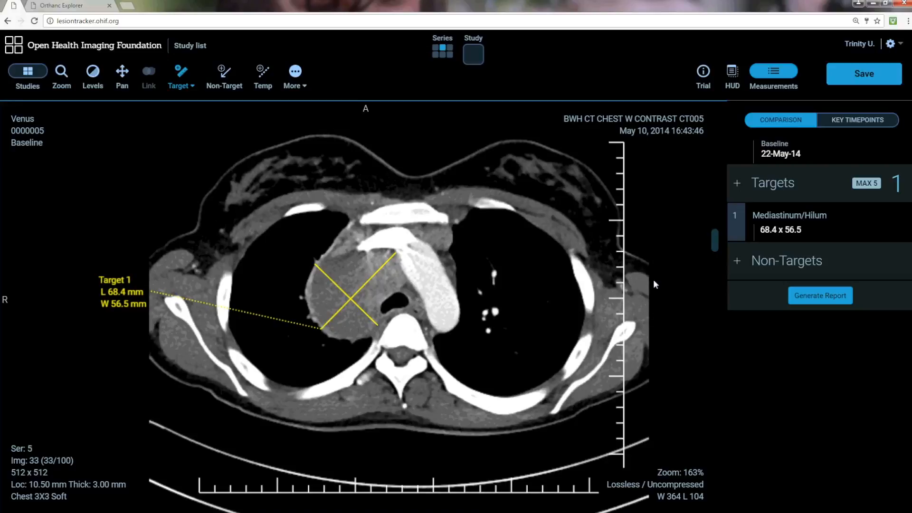
{"action": "left_click", "coordinate": [737, 216]}
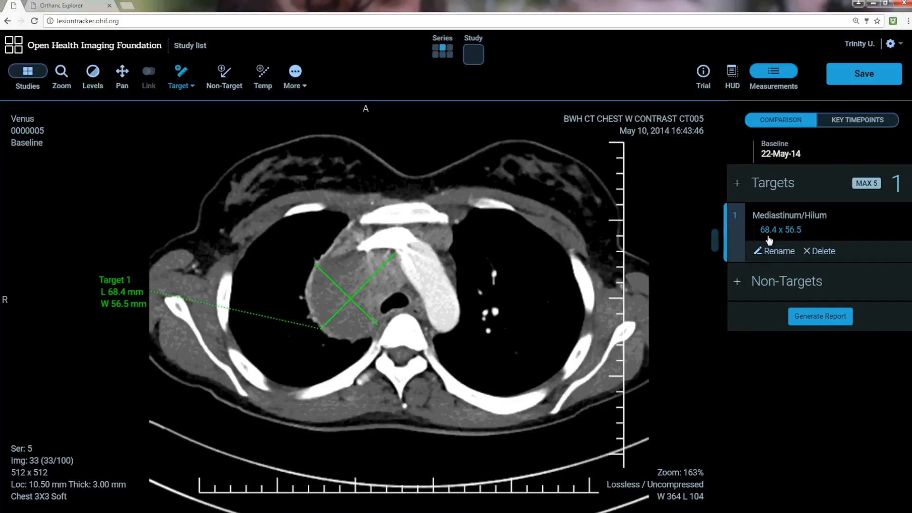
{"action": "left_click", "coordinate": [772, 253]}
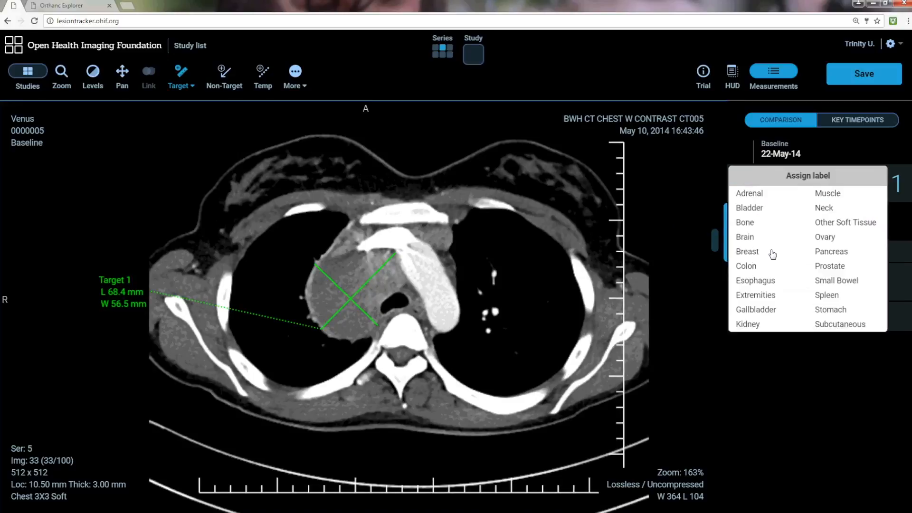
{"action": "left_click", "coordinate": [670, 238]}
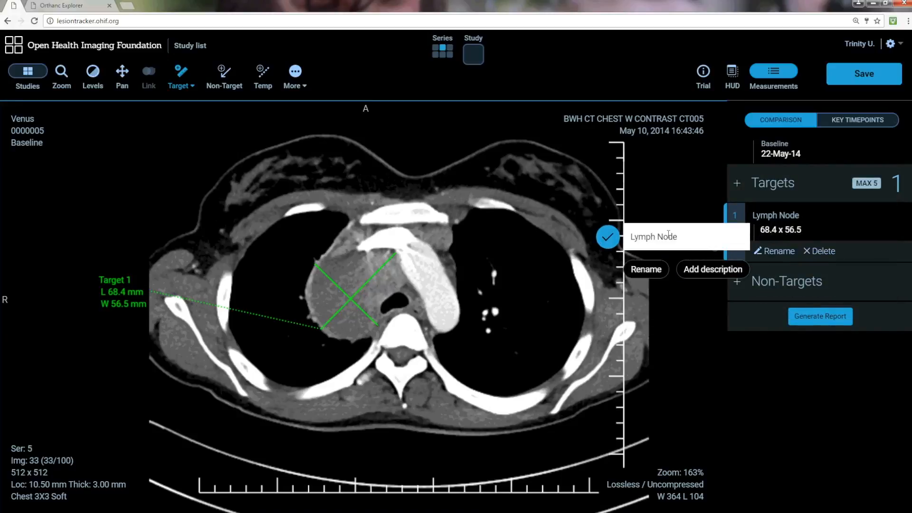
Step: Delete the target measurement across all timepoints
{"action": "left_click", "coordinate": [814, 252]}
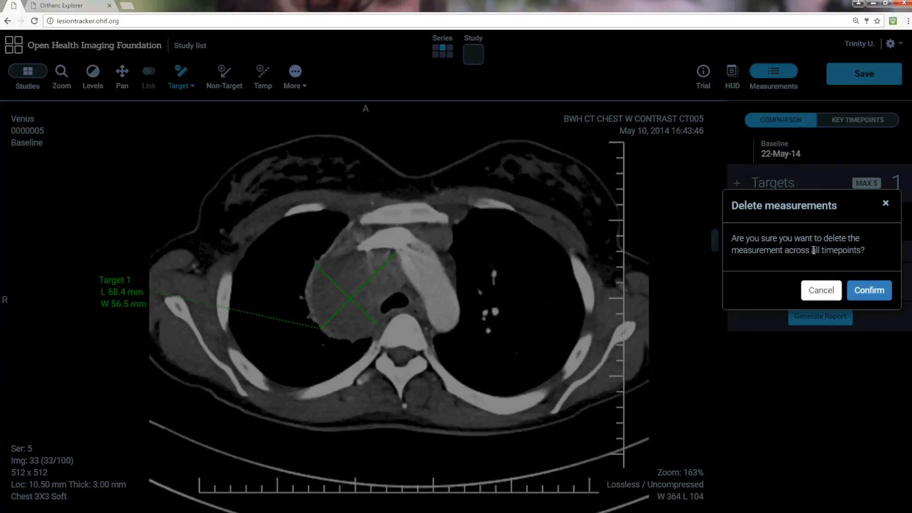
{"action": "left_click", "coordinate": [869, 291]}
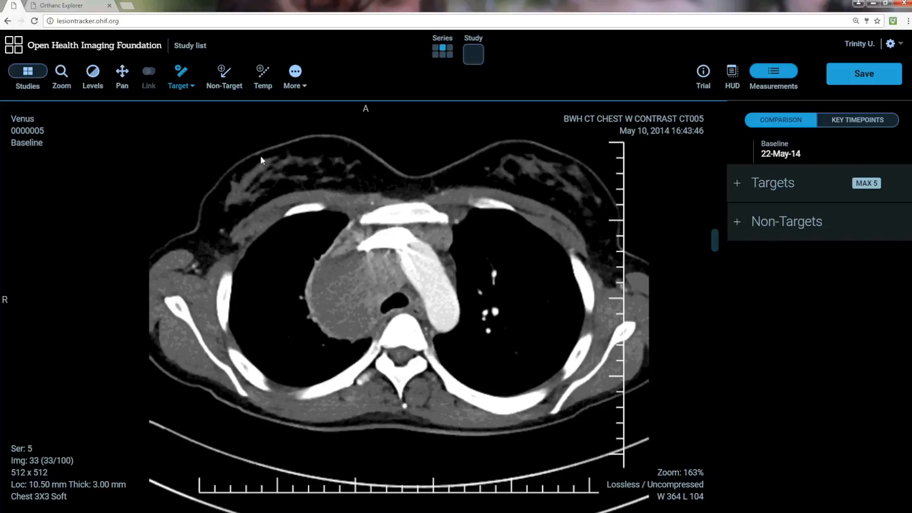
Step: Add a non-target arrow on the anterior mediastinum with lesion location Lymph Node and response Present
{"action": "left_click", "coordinate": [224, 78]}
{"action": "left_click_drag", "start_coordinate": [434, 235], "coordinate": [517, 245]}
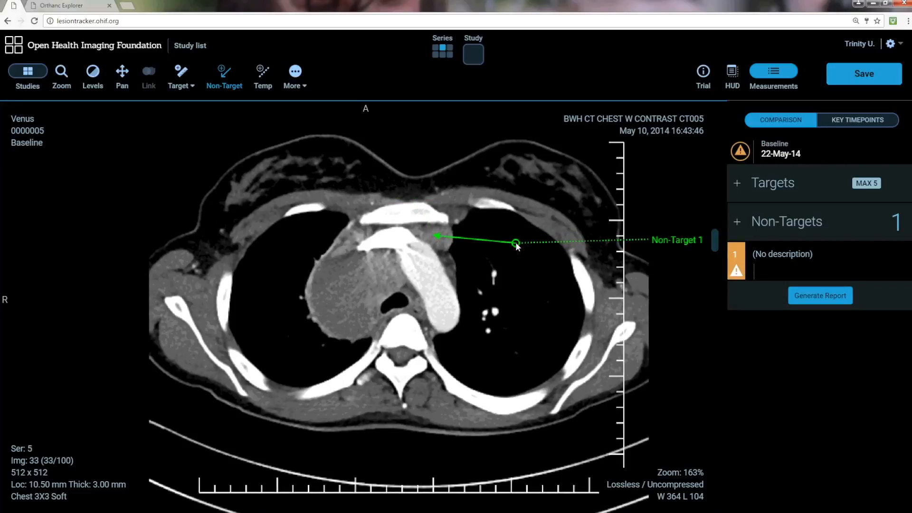
{"action": "left_click_drag", "start_coordinate": [516, 243], "coordinate": [515, 241]}
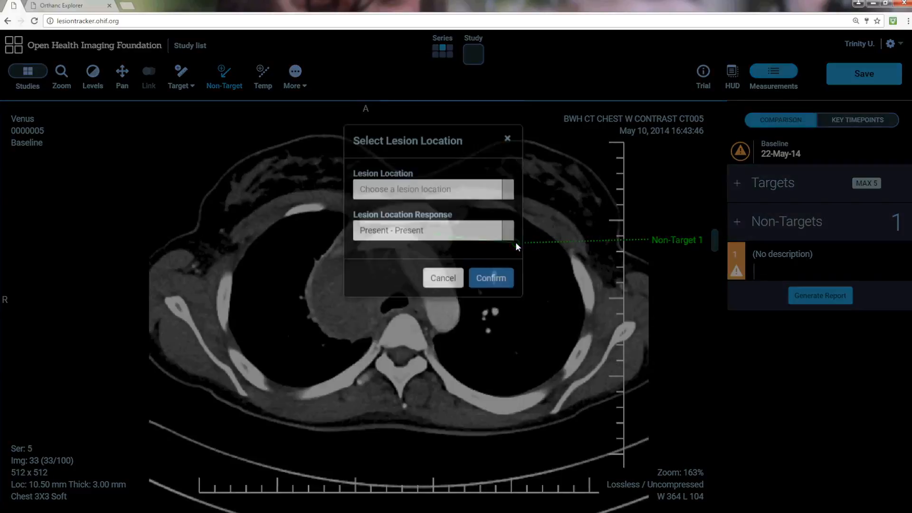
{"action": "left_click", "coordinate": [511, 217]}
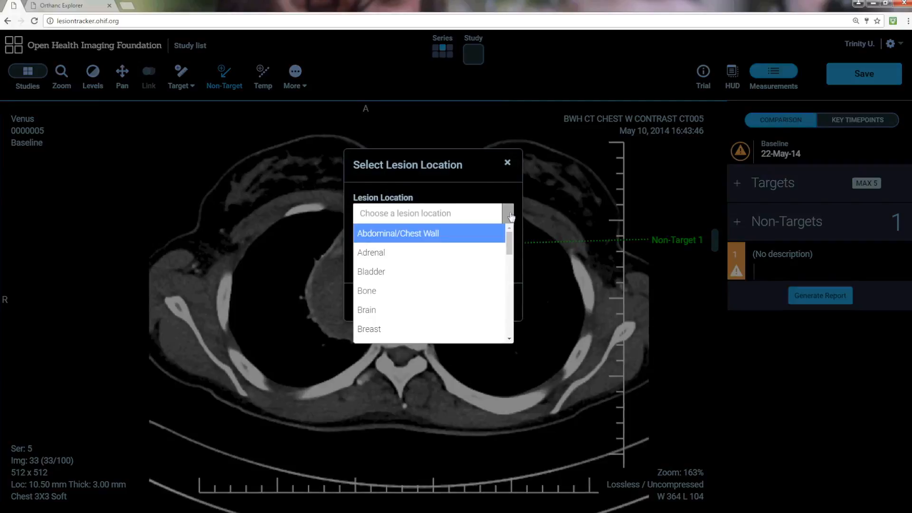
{"action": "left_click_drag", "start_coordinate": [509, 239], "coordinate": [507, 290]}
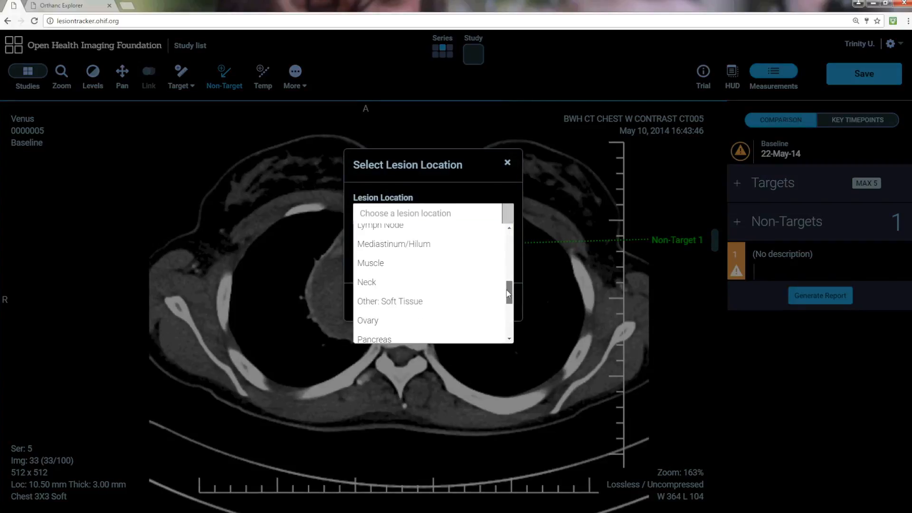
{"action": "left_click", "coordinate": [401, 226]}
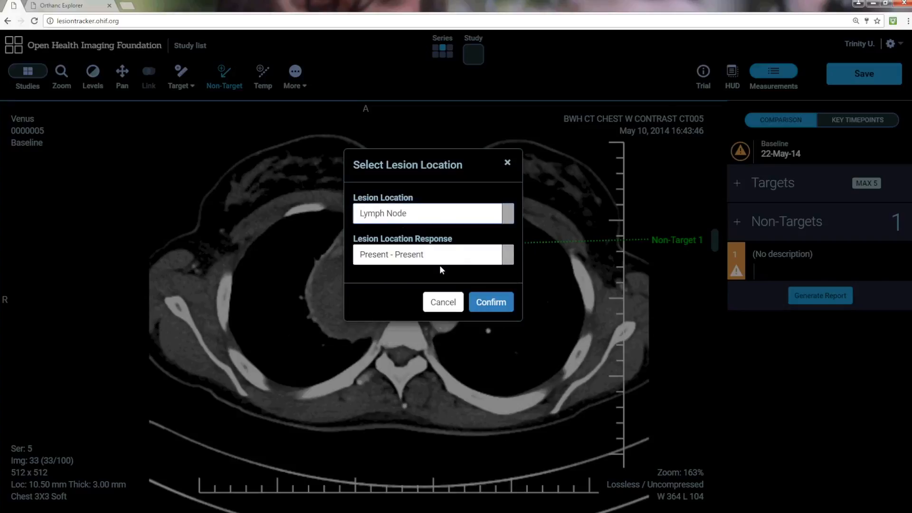
{"action": "left_click", "coordinate": [492, 307]}
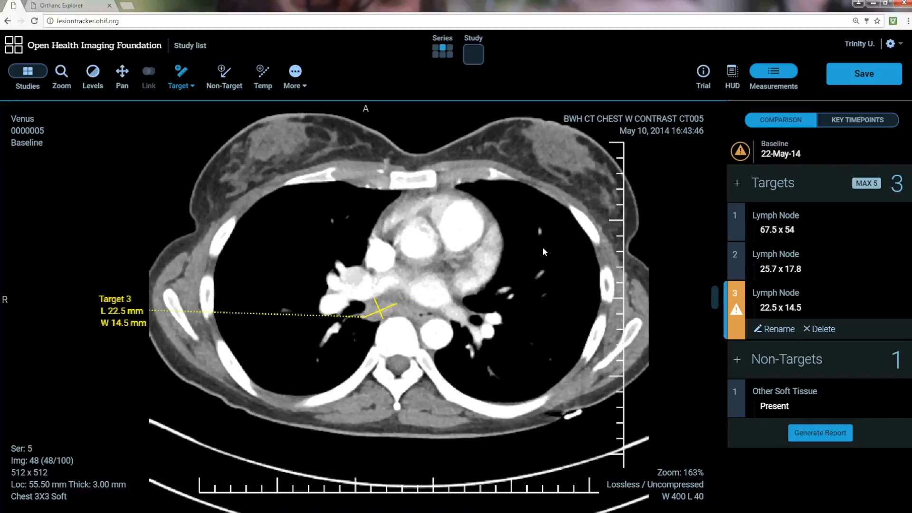
Step: Generate the measurement report and open the downloaded PDF
{"action": "left_click", "coordinate": [736, 308]}
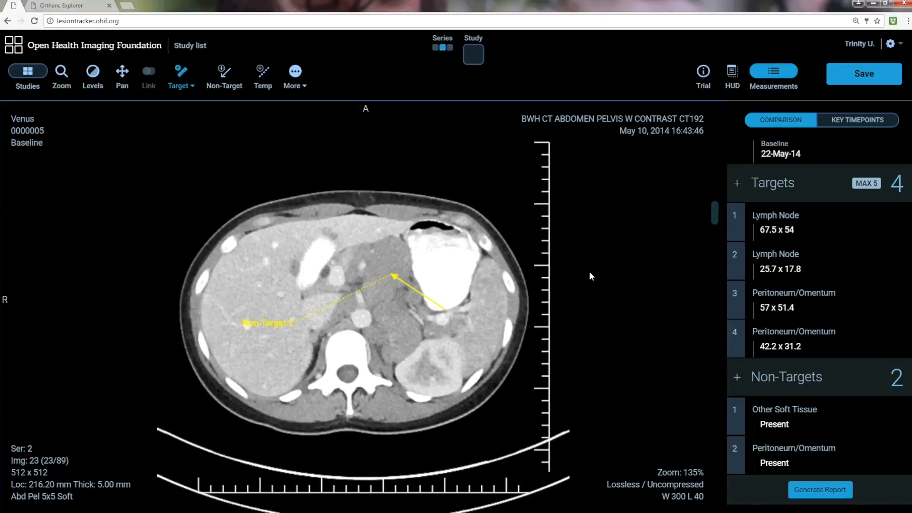
{"action": "left_click", "coordinate": [820, 490]}
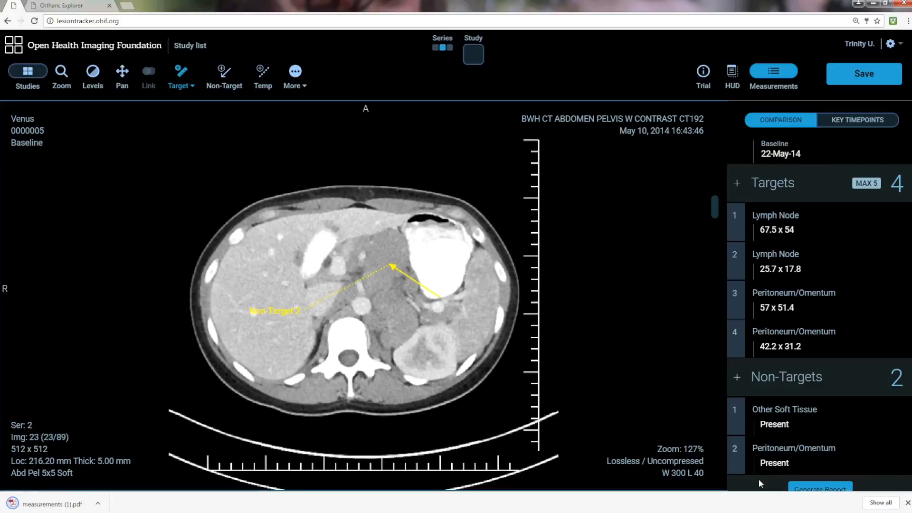
{"action": "left_click", "coordinate": [73, 503]}
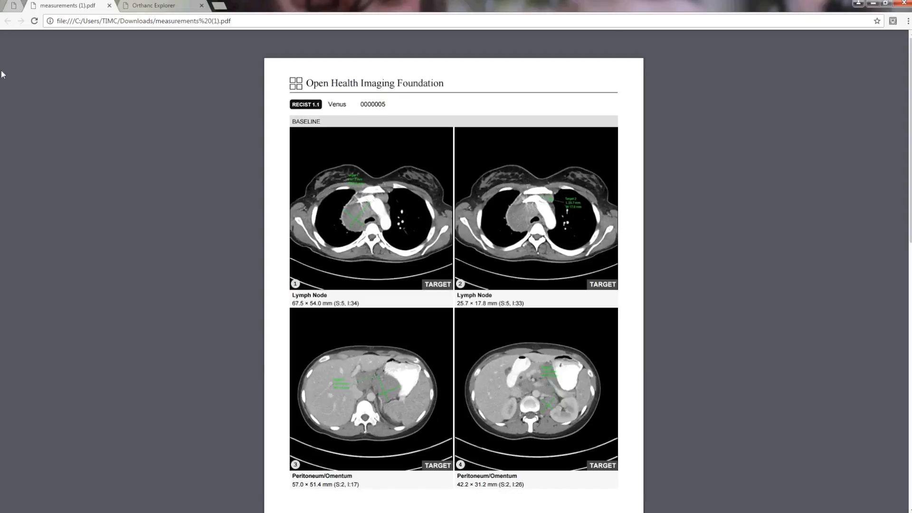
Step: Return to the viewer and go to the study list, saving the changes on exit
{"action": "left_click", "coordinate": [14, 7]}
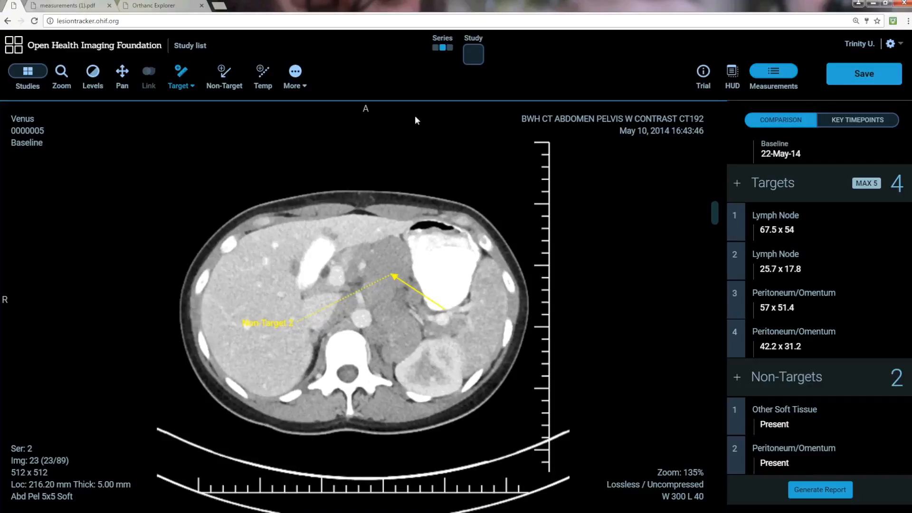
{"action": "left_click", "coordinate": [195, 45]}
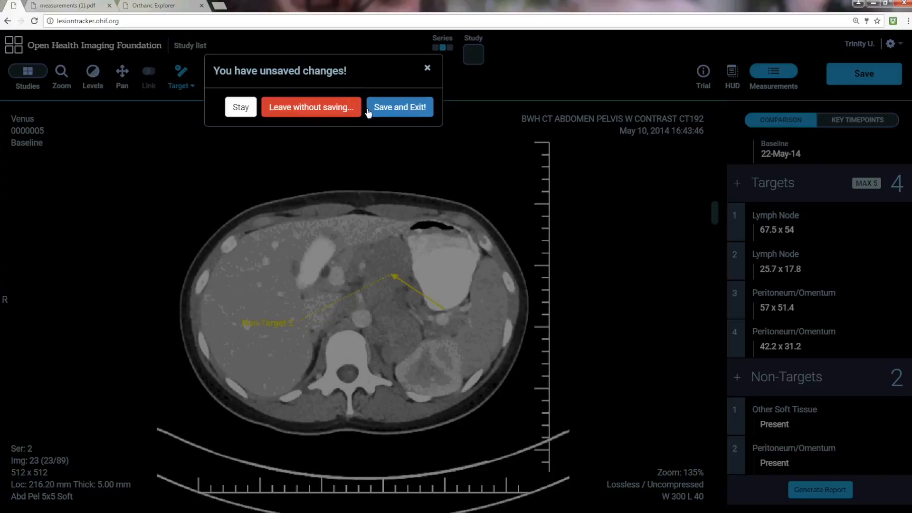
{"action": "left_click", "coordinate": [402, 108]}
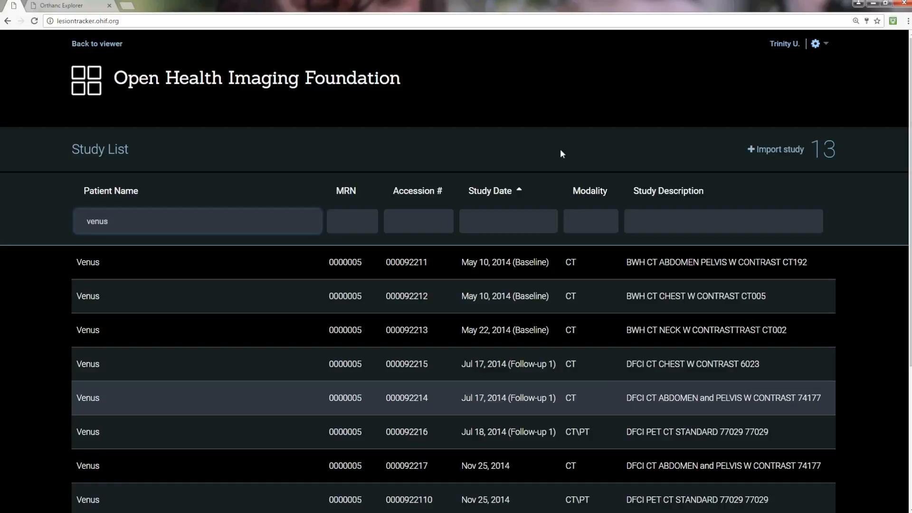
Step: Open the Jul 17, 2014 follow-up study and load its 3.75MM CHEST series into the follow-up viewport
{"action": "double_click", "coordinate": [526, 403]}
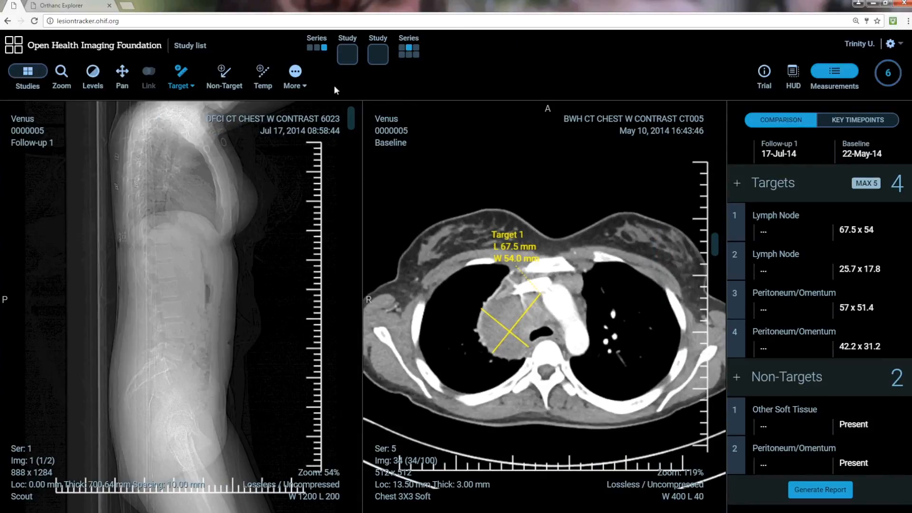
{"action": "left_click", "coordinate": [343, 59]}
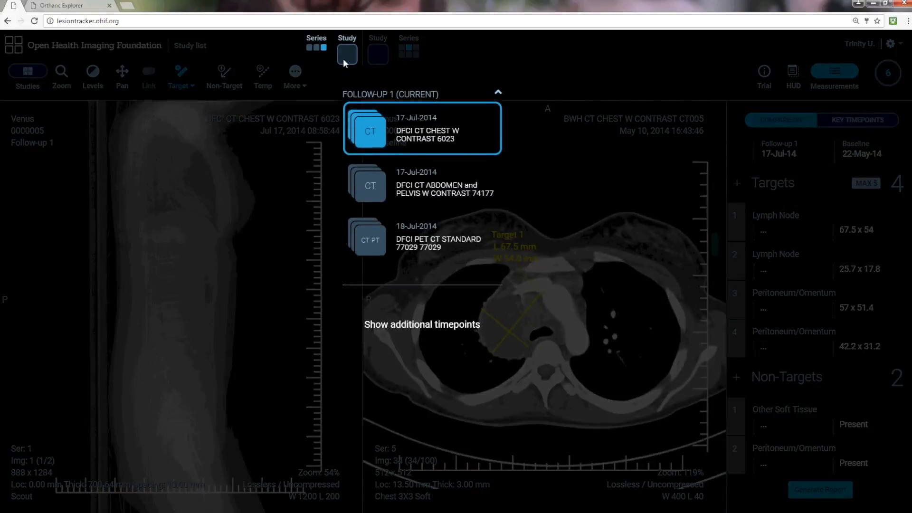
{"action": "left_click", "coordinate": [370, 132]}
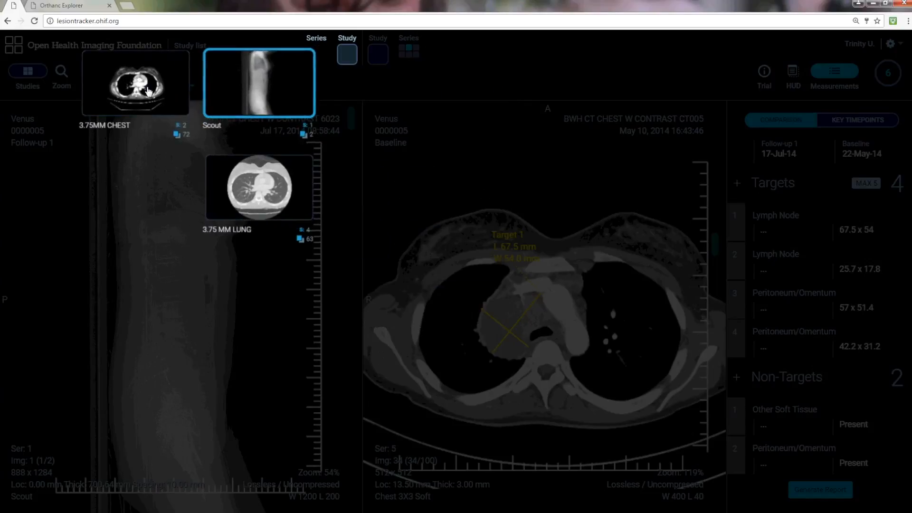
{"action": "left_click", "coordinate": [148, 91]}
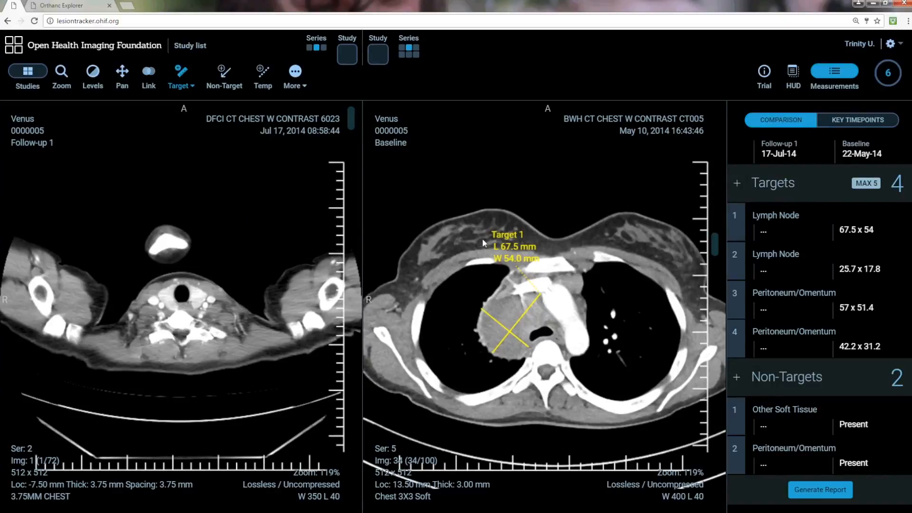
Step: Measure target 1 on the matching follow-up chest slice with a bidirectional line, about 33.5 x 16.8 mm
{"action": "left_click", "coordinate": [225, 192]}
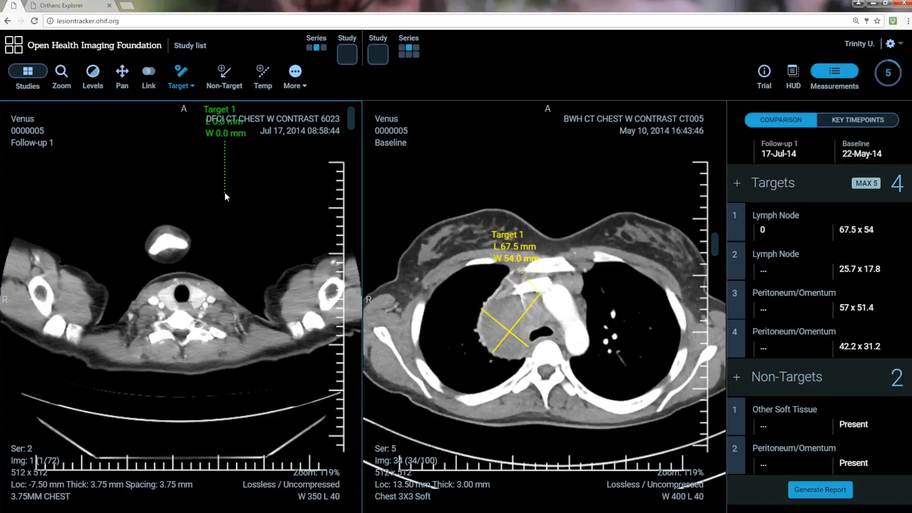
{"action": "scroll", "coordinate": [247, 264], "scroll_direction": "down", "scroll_amount": 2}
{"action": "scroll", "coordinate": [247, 264], "scroll_direction": "down", "scroll_amount": 3}
{"action": "scroll", "coordinate": [248, 269], "scroll_direction": "down", "scroll_amount": 5}
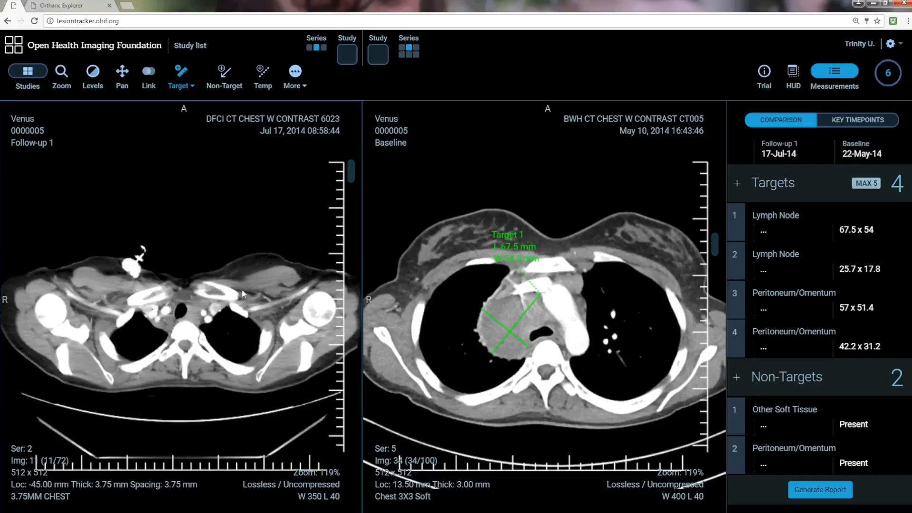
{"action": "scroll", "coordinate": [241, 289], "scroll_direction": "down", "scroll_amount": 8}
{"action": "scroll", "coordinate": [219, 301], "scroll_direction": "down", "scroll_amount": 1}
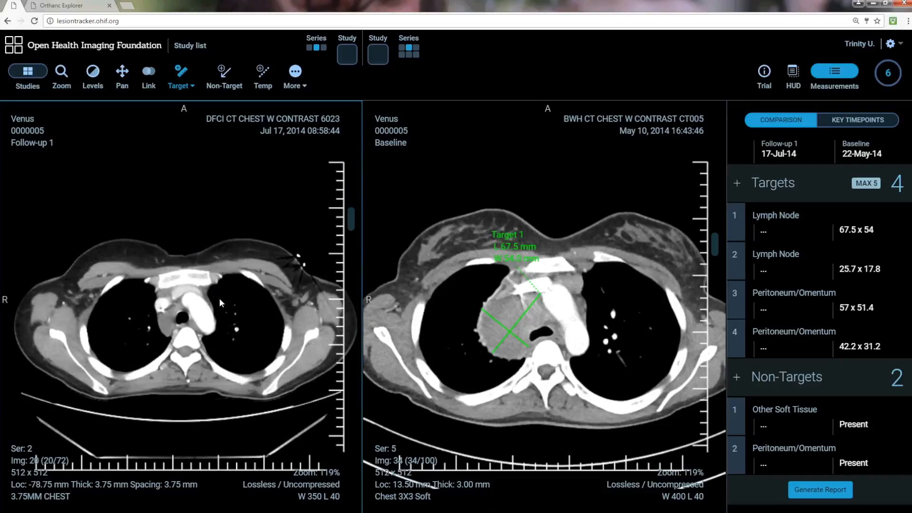
{"action": "scroll", "coordinate": [175, 164], "scroll_direction": "up", "scroll_amount": 1}
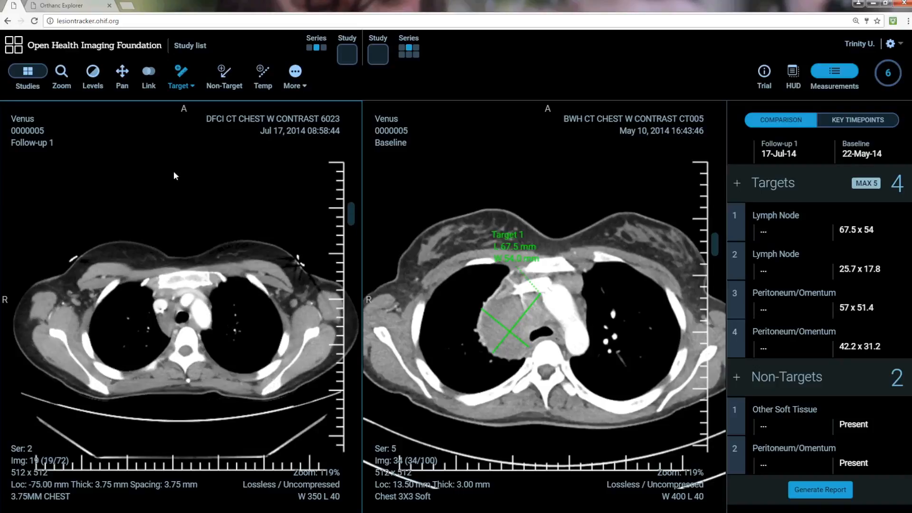
{"action": "scroll", "coordinate": [196, 266], "scroll_direction": "up", "scroll_amount": 2}
{"action": "scroll", "coordinate": [196, 266], "scroll_direction": "down", "scroll_amount": 1}
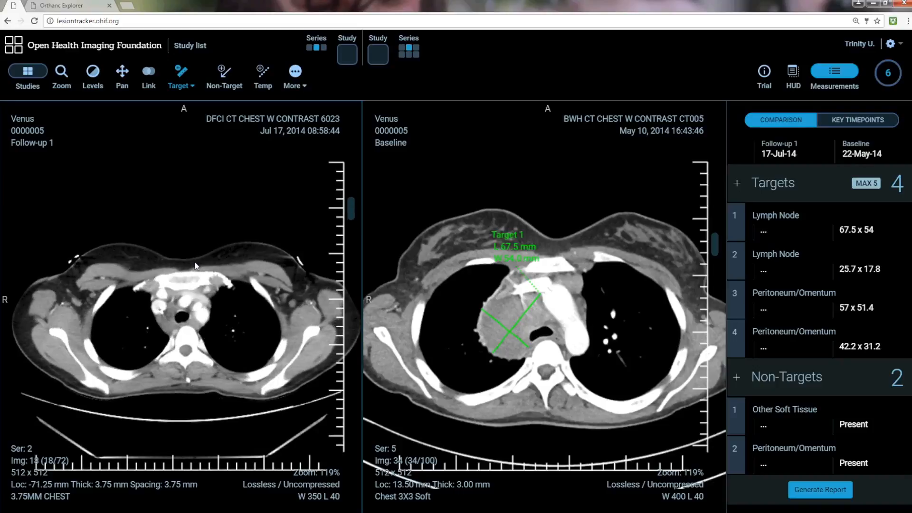
{"action": "scroll", "coordinate": [196, 266], "scroll_direction": "down", "scroll_amount": 1}
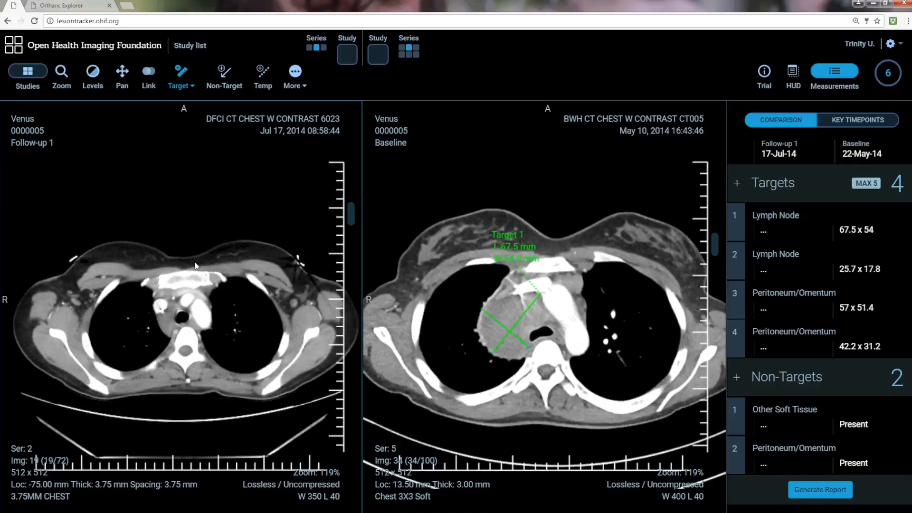
{"action": "left_click", "coordinate": [183, 84]}
{"action": "left_click_drag", "start_coordinate": [176, 307], "coordinate": [167, 334]}
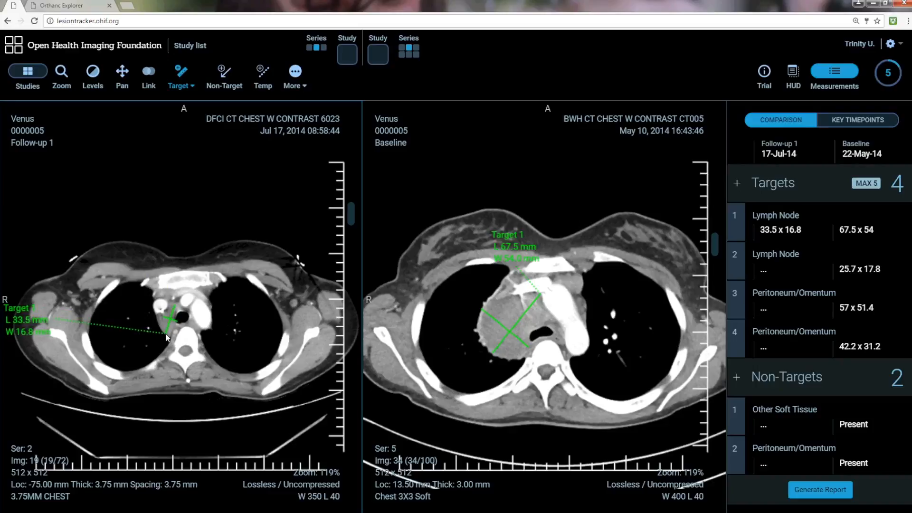
Step: Adjust target 1's follow-up bidirectional measurement so its width is about 22.5 mm
{"action": "left_click_drag", "start_coordinate": [164, 318], "coordinate": [159, 321]}
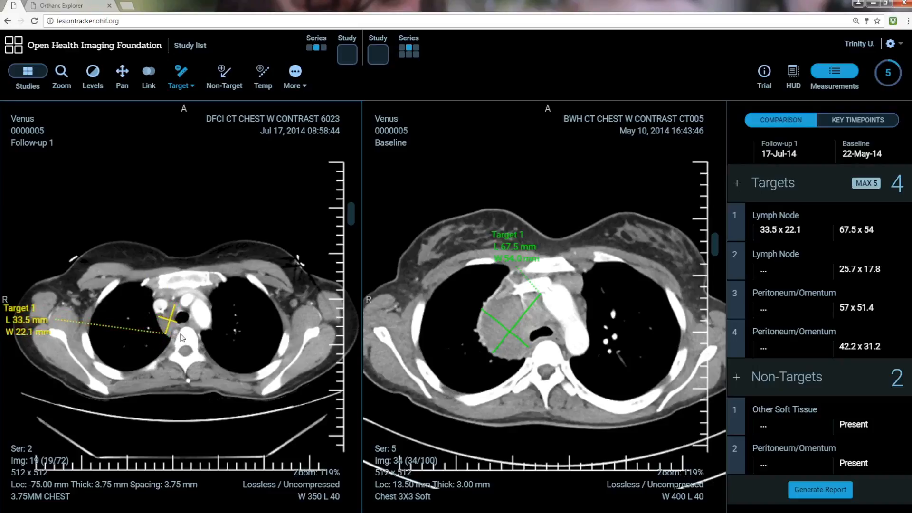
{"action": "left_click_drag", "start_coordinate": [177, 325], "coordinate": [179, 328]}
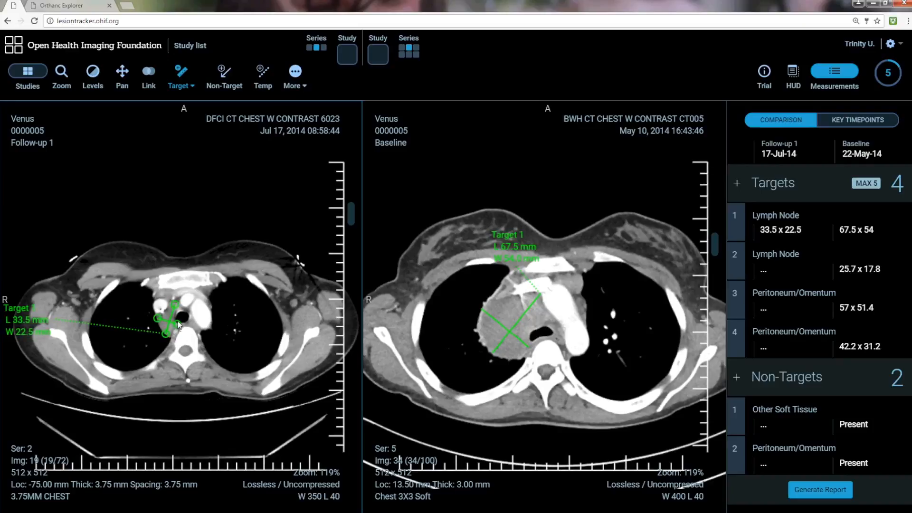
{"action": "left_click", "coordinate": [180, 325]}
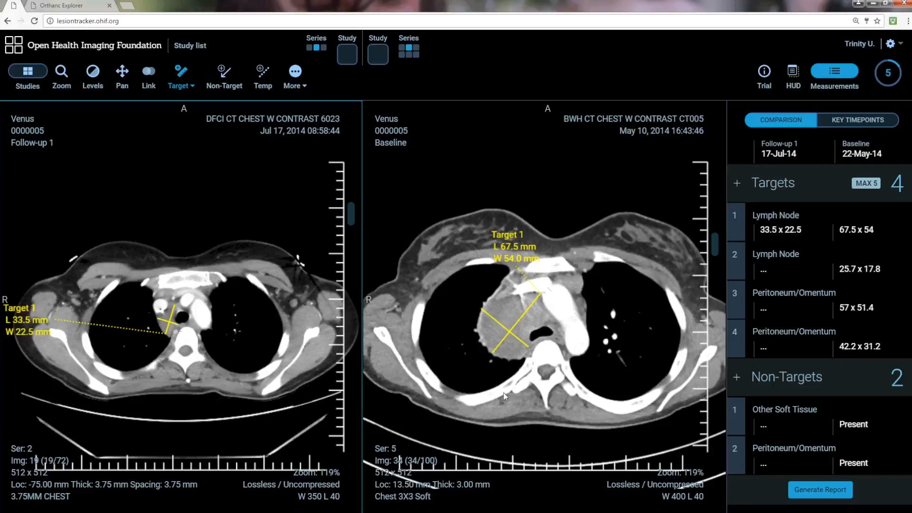
Step: Select target 2 and mark it on a matching follow-up chest slice with a CR Target arrow
{"action": "left_click", "coordinate": [735, 258]}
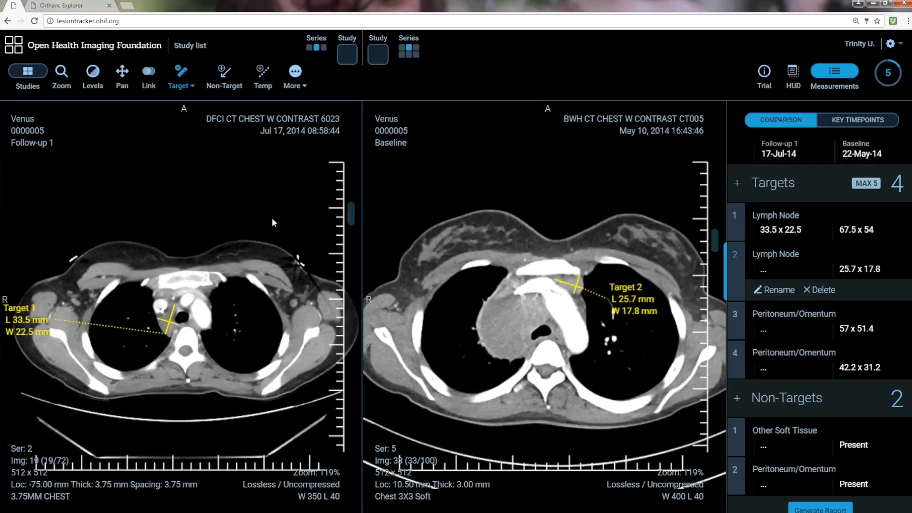
{"action": "scroll", "coordinate": [273, 218], "scroll_direction": "down", "scroll_amount": 3}
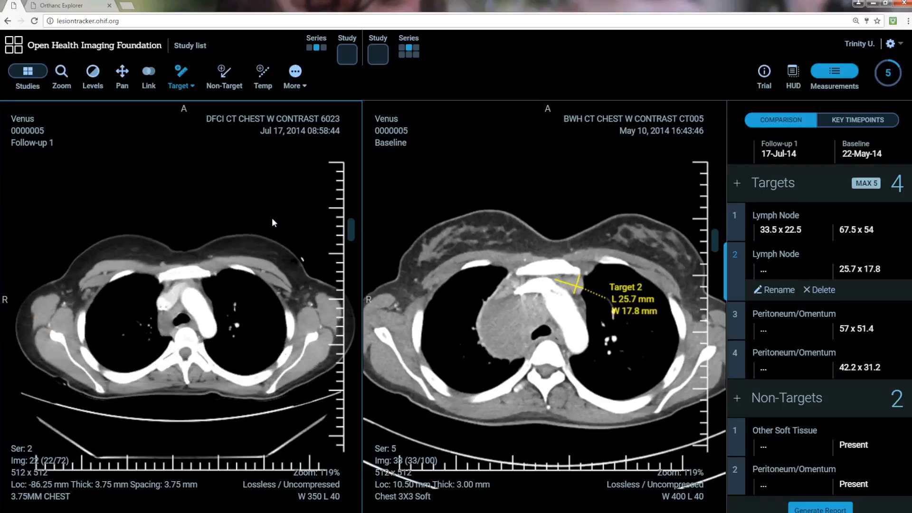
{"action": "scroll", "coordinate": [272, 220], "scroll_direction": "down", "scroll_amount": 5}
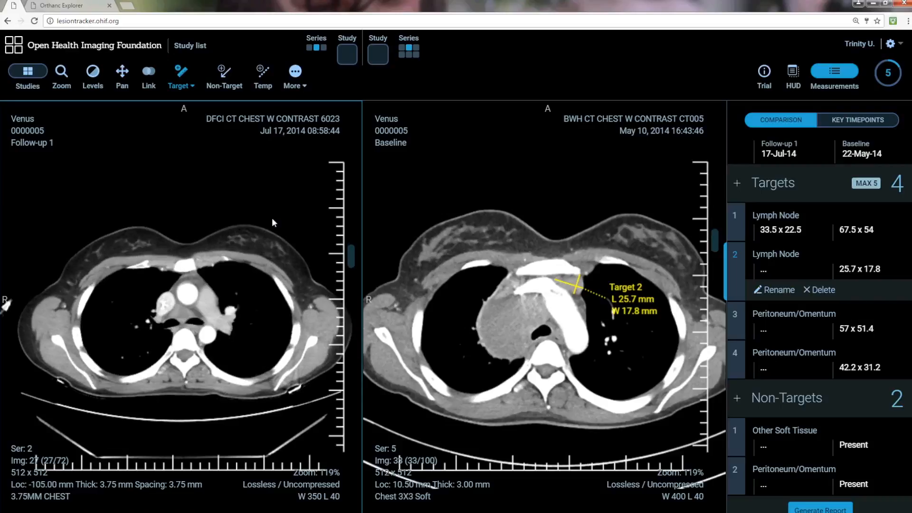
{"action": "scroll", "coordinate": [273, 223], "scroll_direction": "up", "scroll_amount": 4}
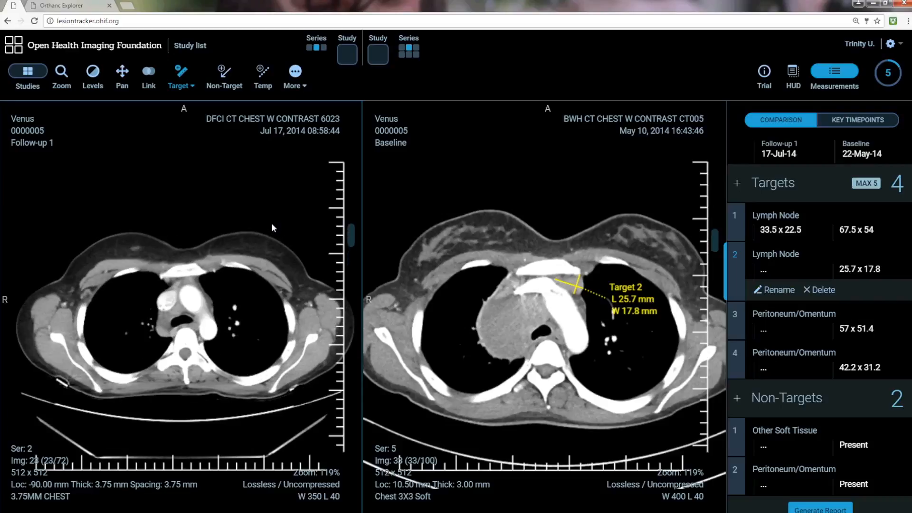
{"action": "scroll", "coordinate": [271, 224], "scroll_direction": "up", "scroll_amount": 1}
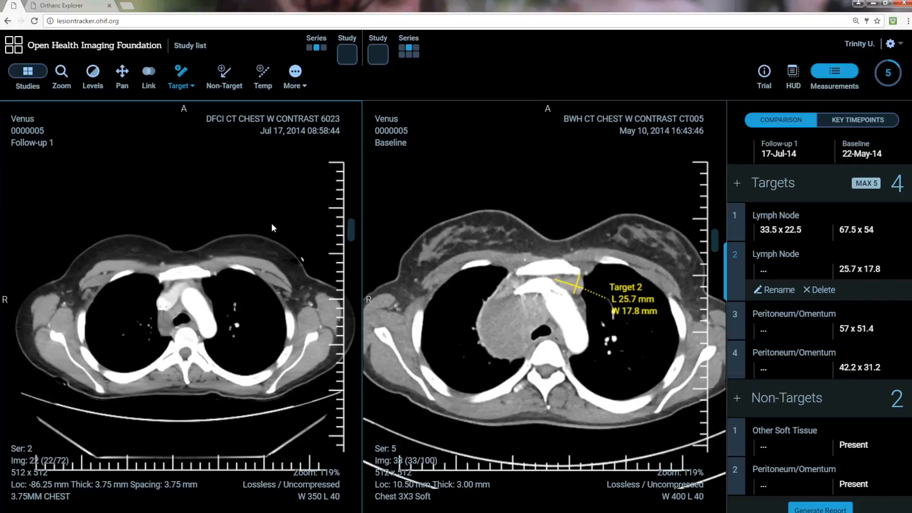
{"action": "scroll", "coordinate": [272, 227], "scroll_direction": "up", "scroll_amount": 1}
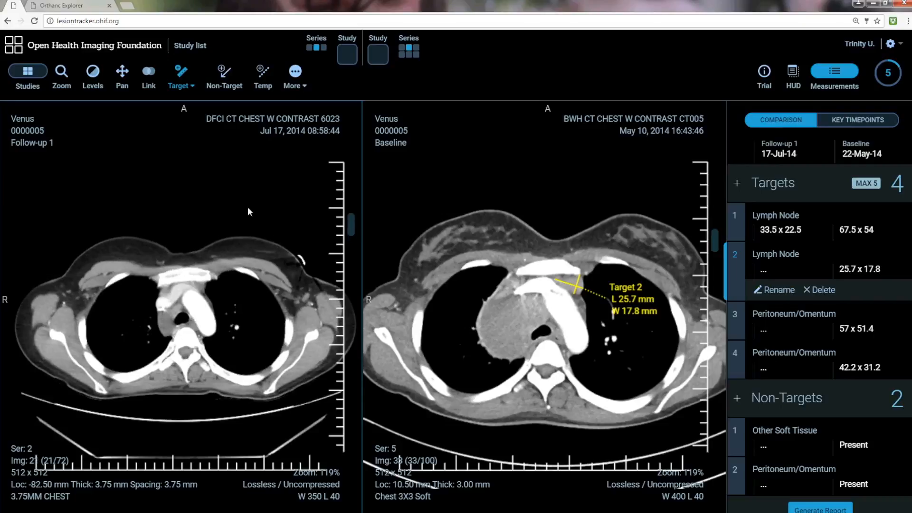
{"action": "left_click", "coordinate": [192, 86]}
{"action": "left_click", "coordinate": [187, 115]}
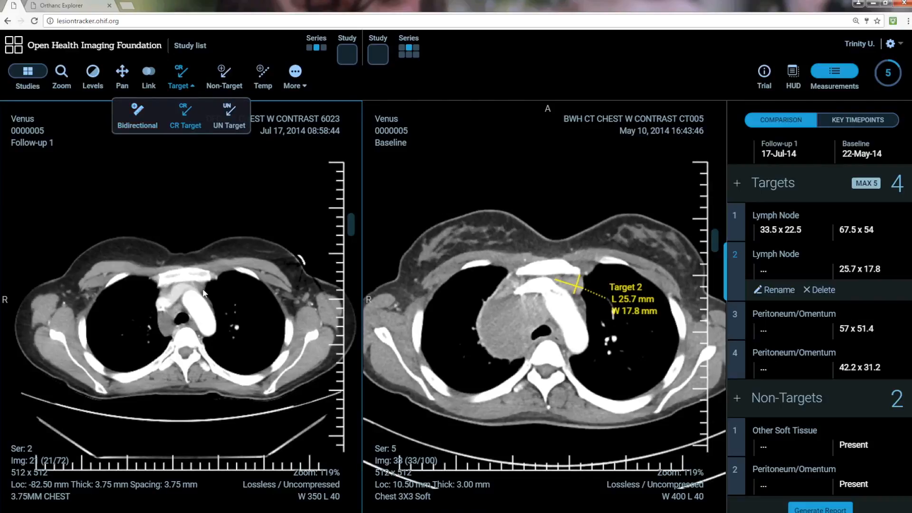
{"action": "left_click_drag", "start_coordinate": [205, 293], "coordinate": [266, 315]}
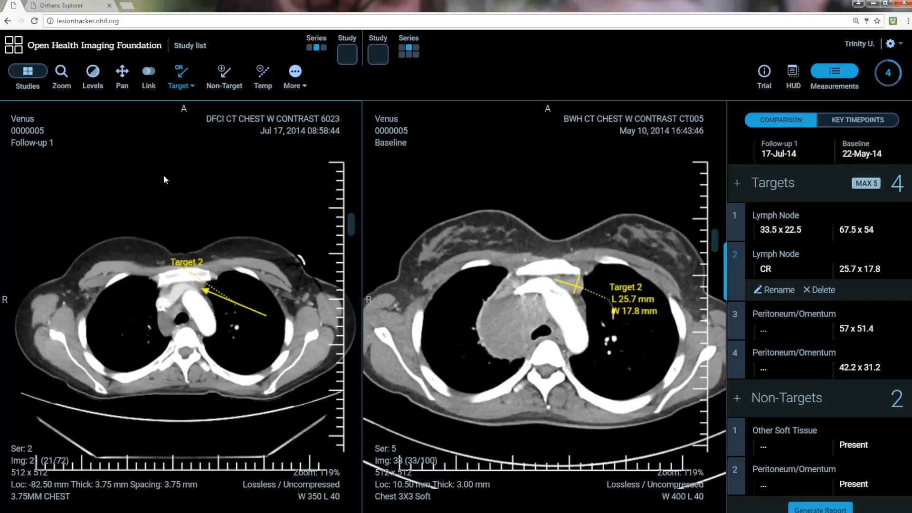
Step: Review each target and non-target lesion by selecting them one after another in the measurement list
{"action": "left_click", "coordinate": [193, 88]}
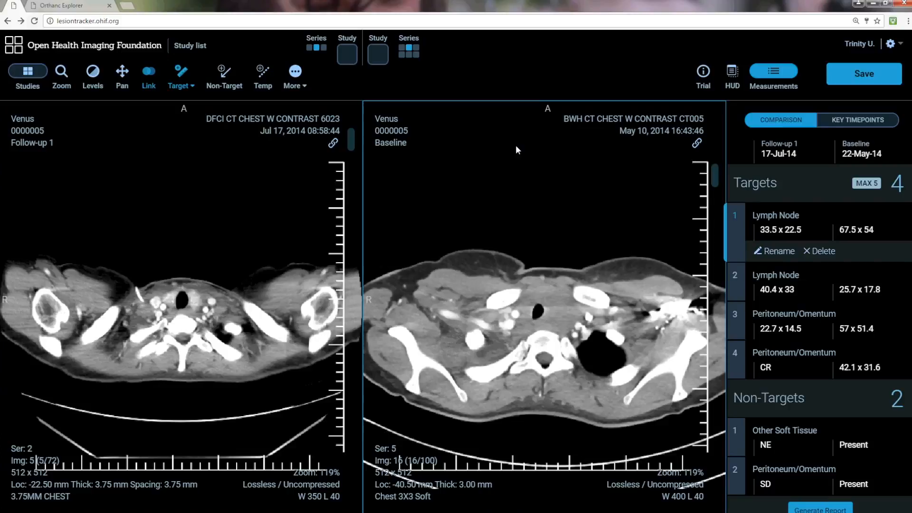
{"action": "left_click", "coordinate": [737, 218]}
{"action": "left_click", "coordinate": [735, 257]}
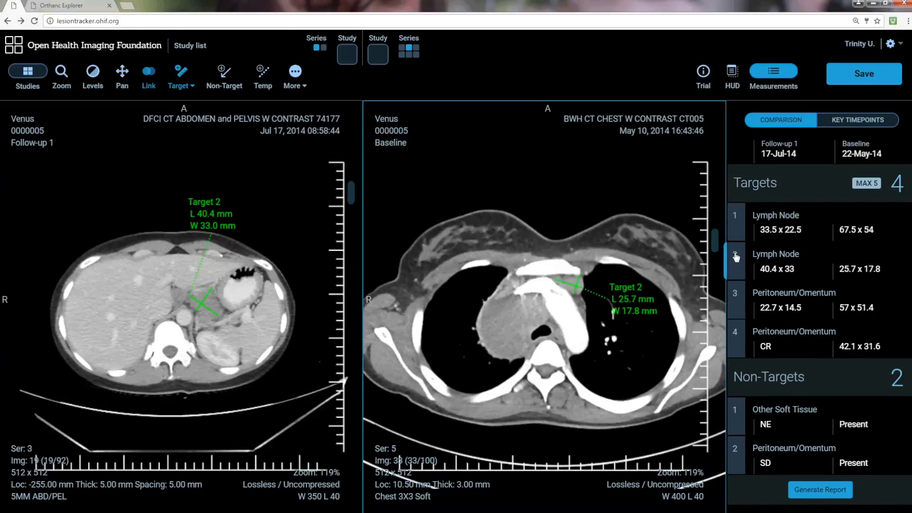
{"action": "left_click", "coordinate": [735, 317]}
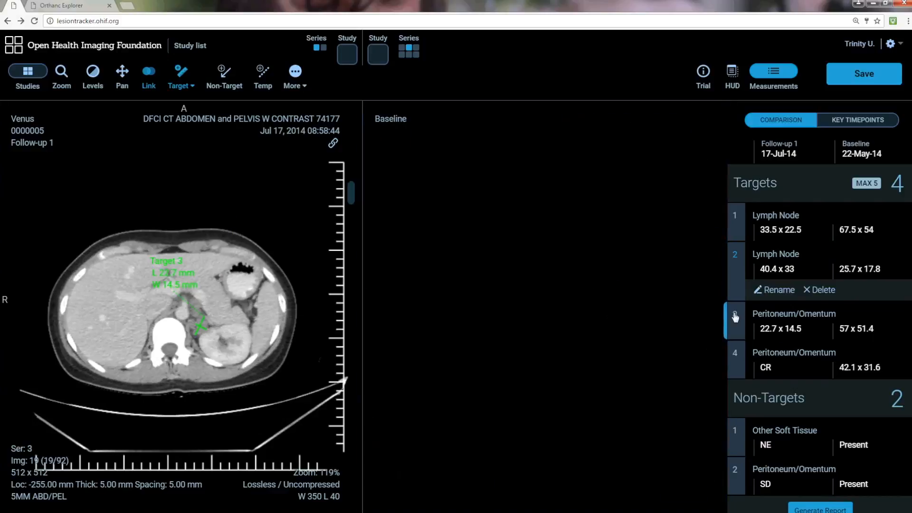
{"action": "left_click", "coordinate": [736, 356]}
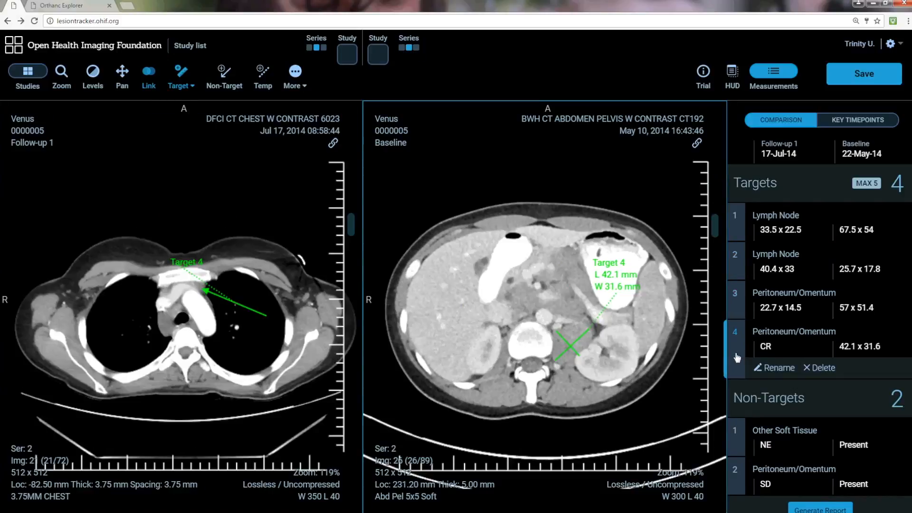
{"action": "left_click", "coordinate": [737, 432]}
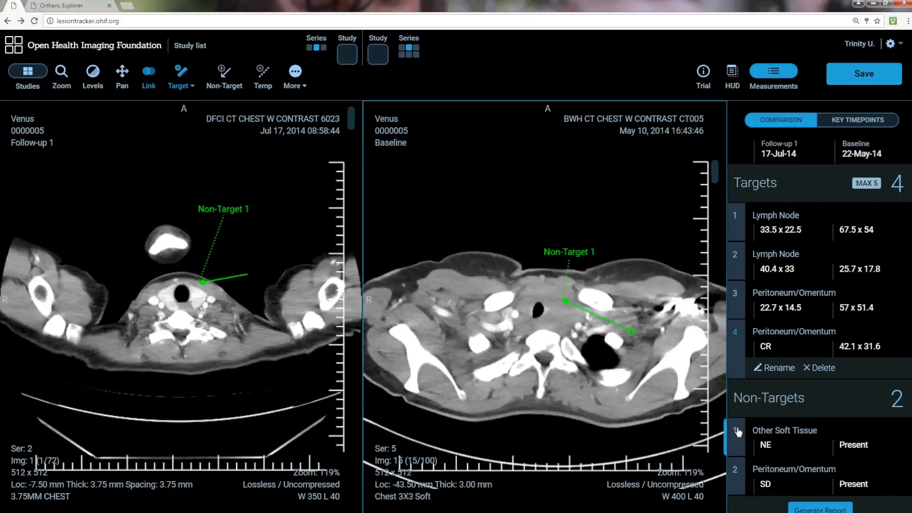
{"action": "left_click", "coordinate": [737, 471]}
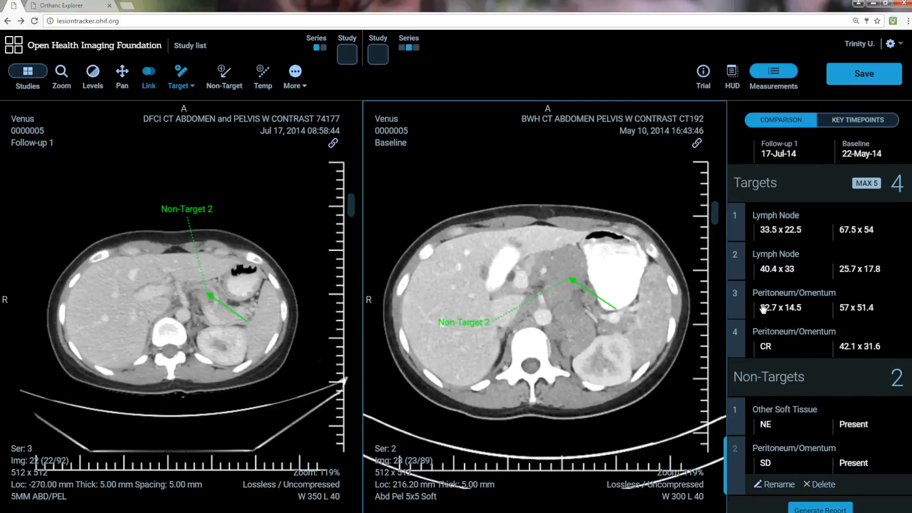
{"action": "left_click", "coordinate": [737, 216]}
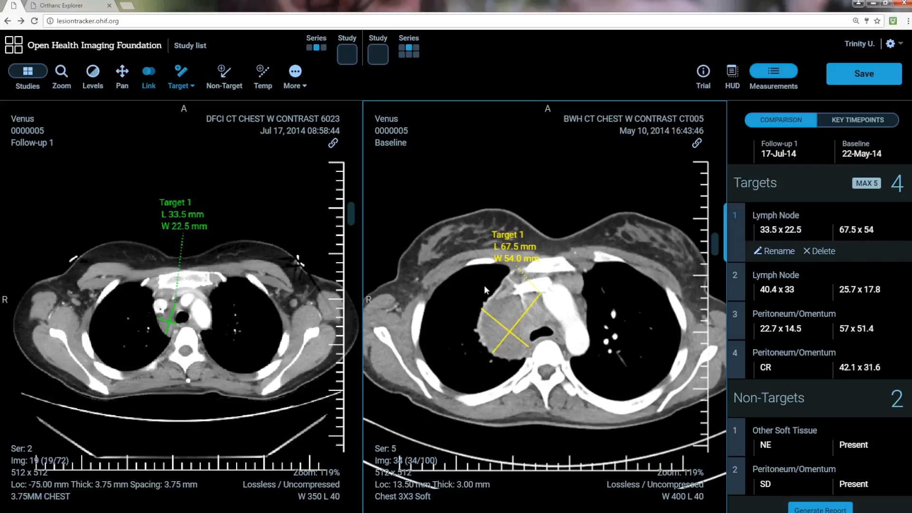
Step: Switch to Stack Scroll and page through the linked follow-up and baseline slices
{"action": "left_click", "coordinate": [304, 88]}
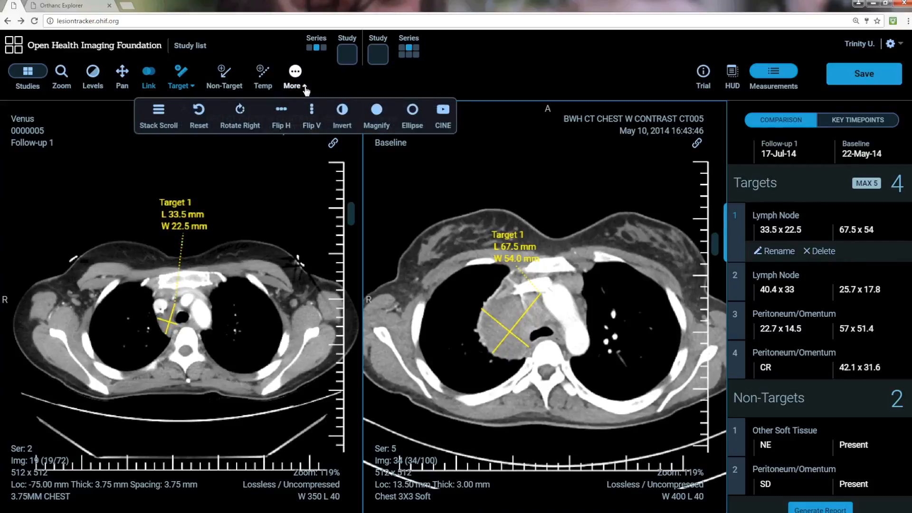
{"action": "left_click", "coordinate": [160, 113]}
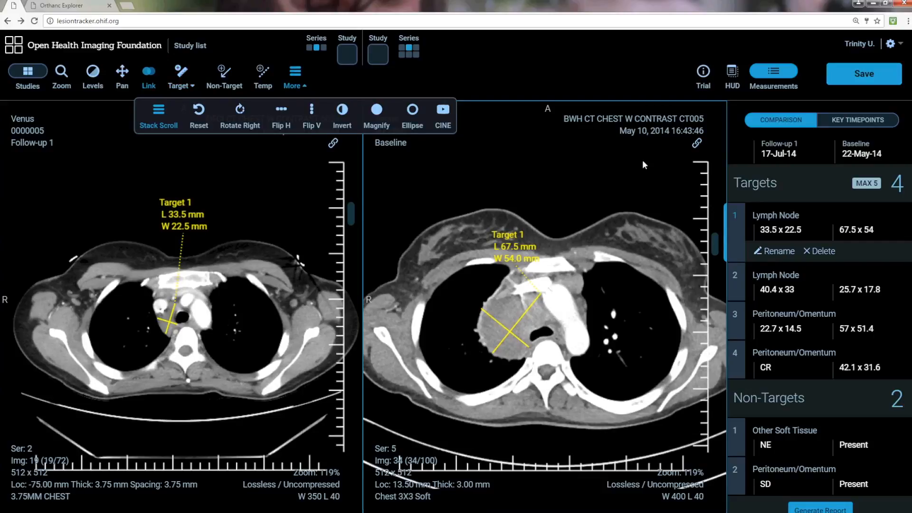
{"action": "left_click_drag", "start_coordinate": [642, 164], "coordinate": [639, 171]}
{"action": "scroll", "coordinate": [637, 190], "scroll_direction": "down", "scroll_amount": 10}
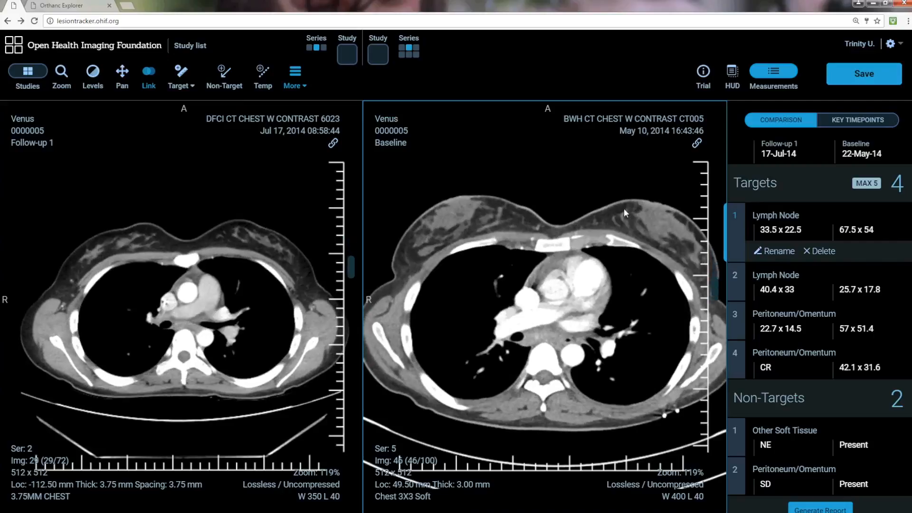
{"action": "scroll", "coordinate": [623, 208], "scroll_direction": "down", "scroll_amount": 7}
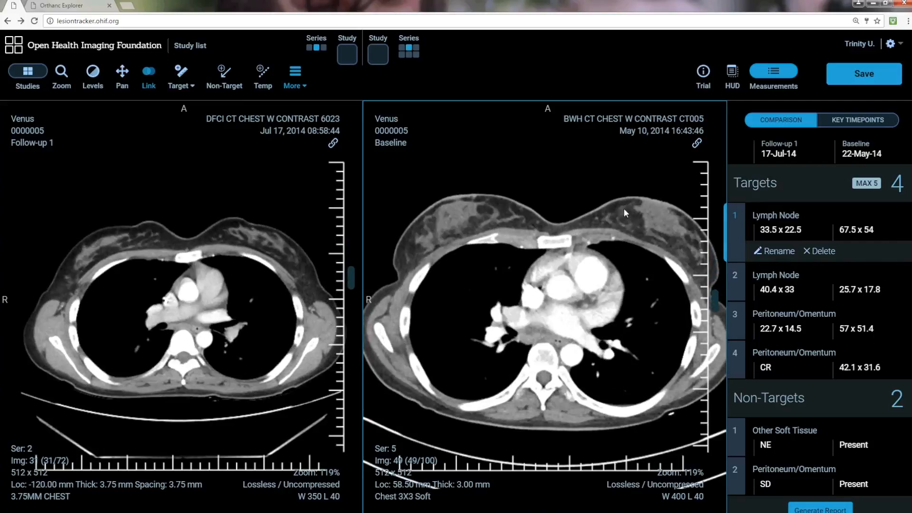
{"action": "scroll", "coordinate": [623, 239], "scroll_direction": "down", "scroll_amount": 4}
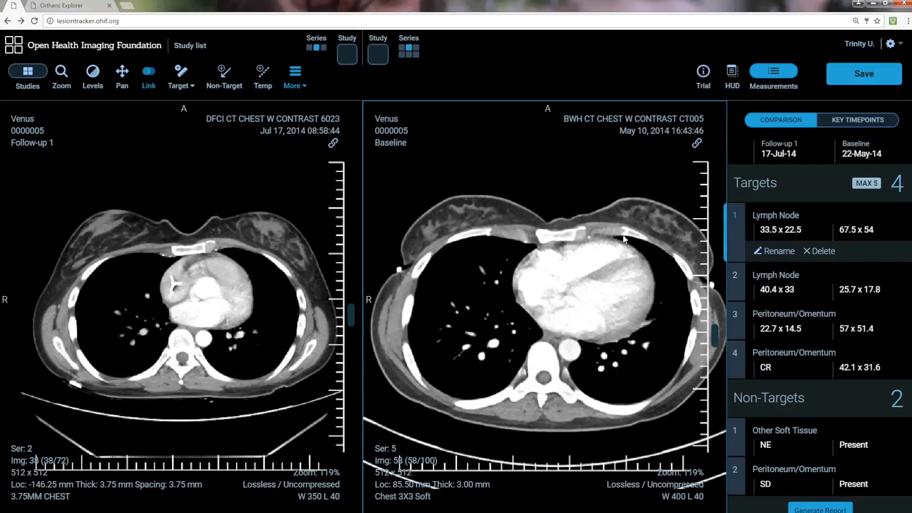
{"action": "scroll", "coordinate": [623, 240], "scroll_direction": "down", "scroll_amount": 3}
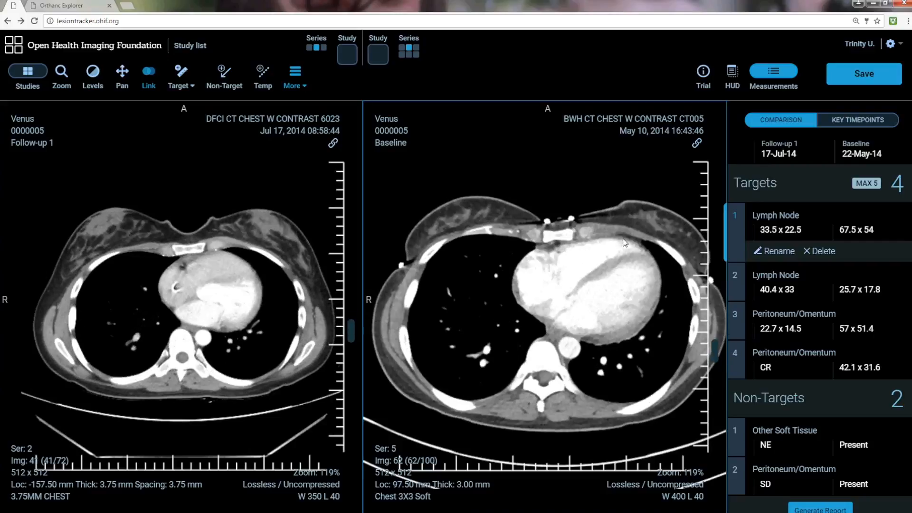
{"action": "scroll", "coordinate": [623, 243], "scroll_direction": "down", "scroll_amount": 1}
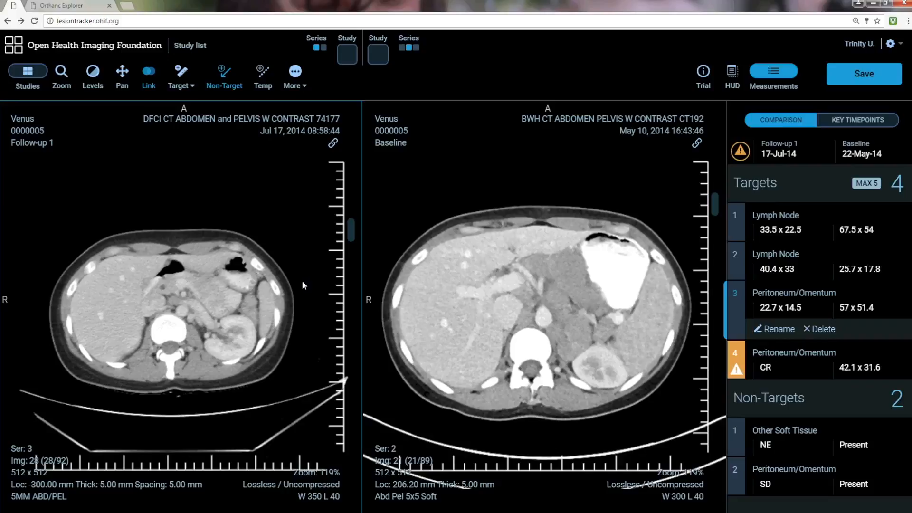
Step: Draw a temporary length measurement of about 36.31 mm on the follow-up abdomen slice
{"action": "left_click", "coordinate": [263, 73]}
{"action": "scroll", "coordinate": [246, 293], "scroll_direction": "down", "scroll_amount": 1}
{"action": "left_click_drag", "start_coordinate": [246, 293], "coordinate": [257, 324]}
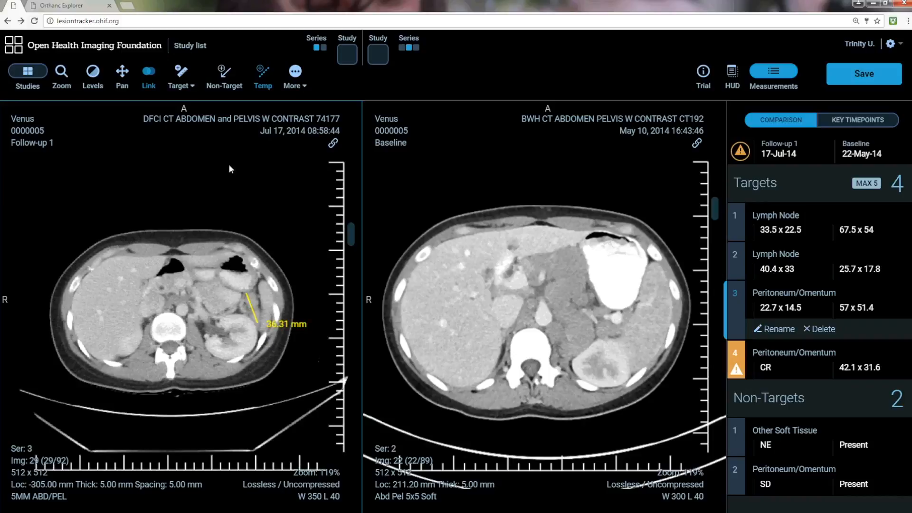
{"action": "left_click", "coordinate": [308, 90]}
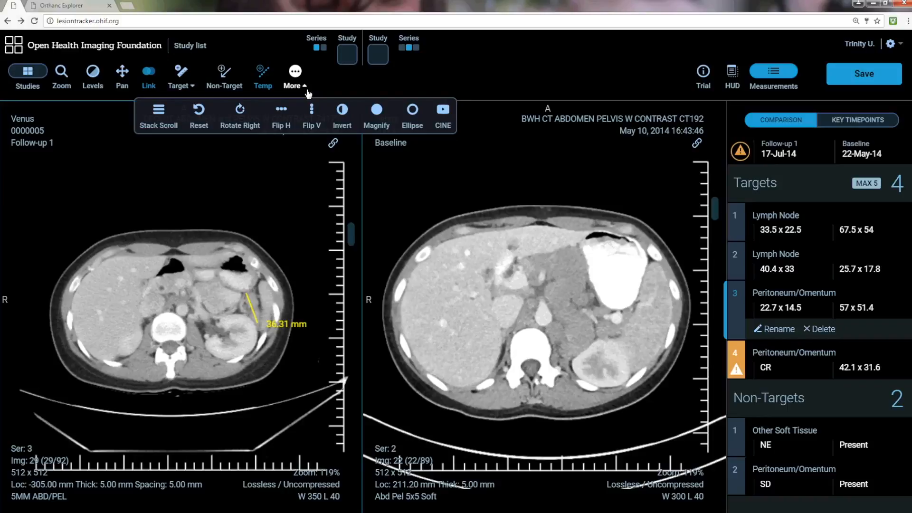
{"action": "left_click", "coordinate": [774, 72]}
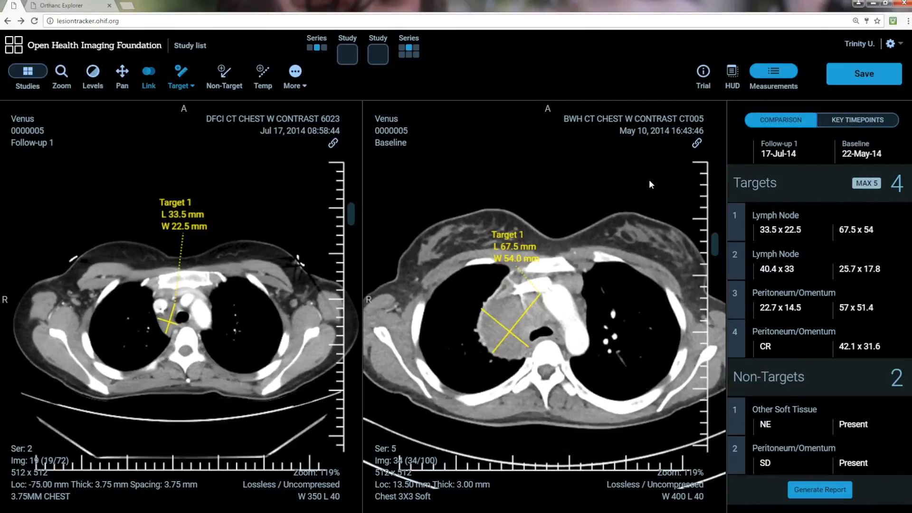
Step: Open the audit log from the settings menu, view its entries, and close it
{"action": "left_click", "coordinate": [901, 45]}
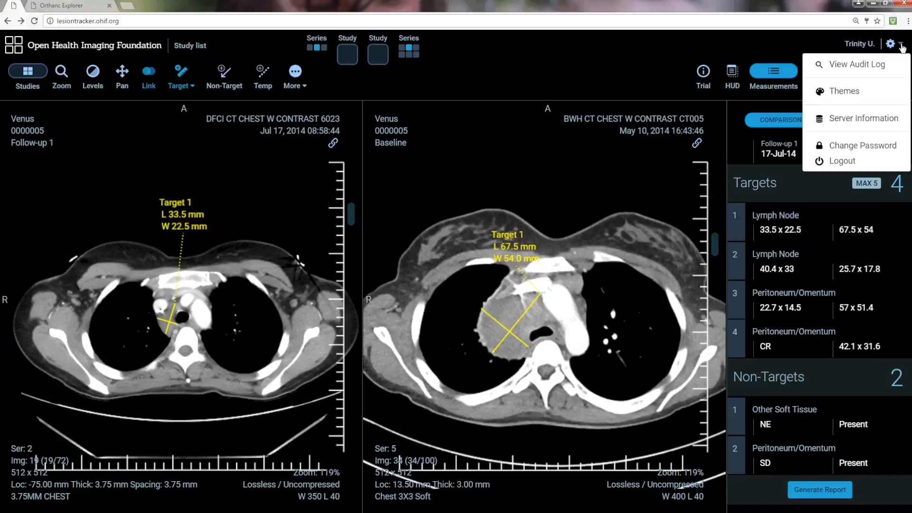
{"action": "left_click", "coordinate": [883, 64]}
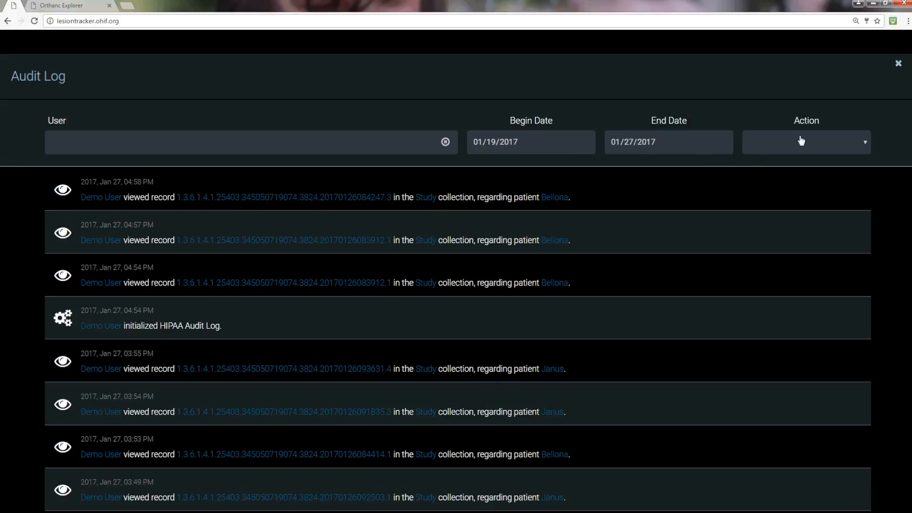
{"action": "left_click", "coordinate": [866, 144]}
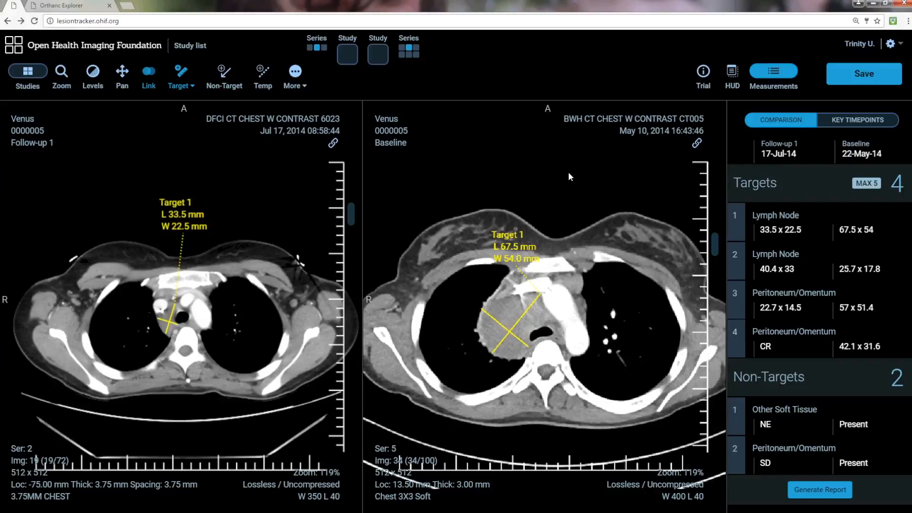
Step: Apply the Tigerlily theme to the viewer interface
{"action": "left_click", "coordinate": [899, 45]}
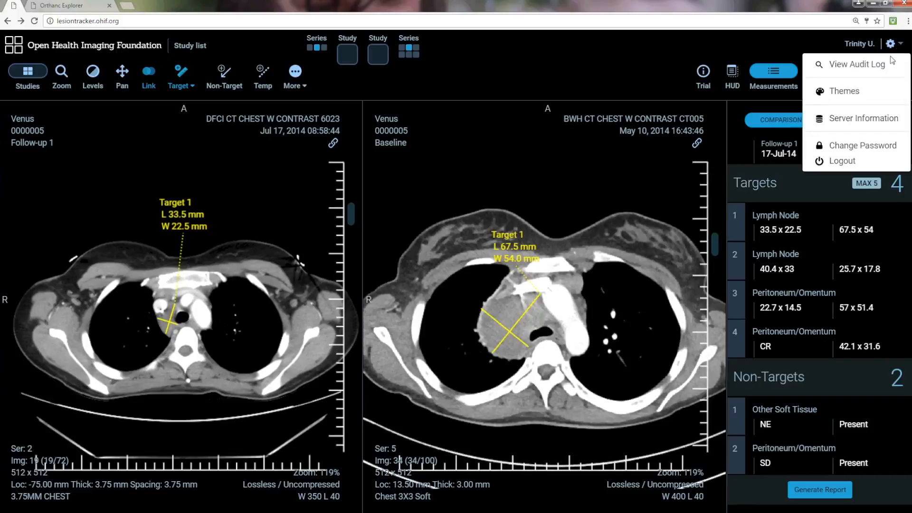
{"action": "left_click", "coordinate": [858, 92]}
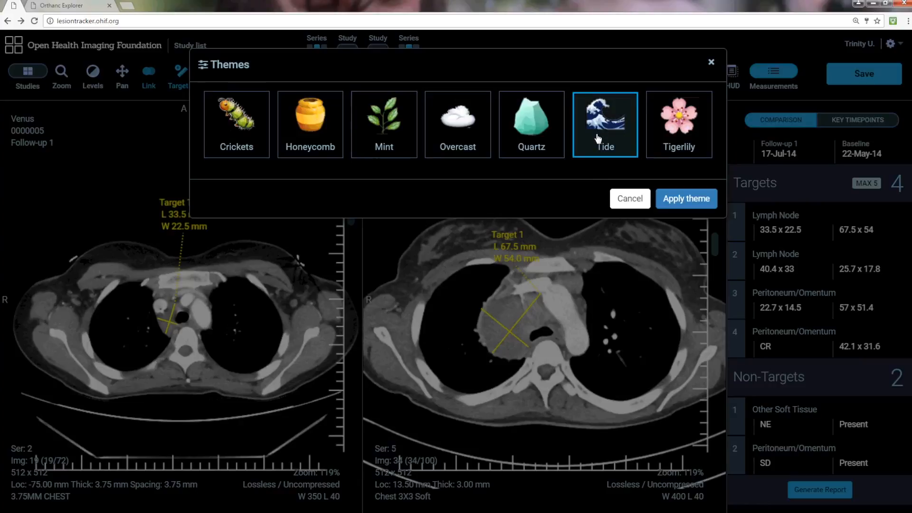
{"action": "left_click", "coordinate": [679, 134]}
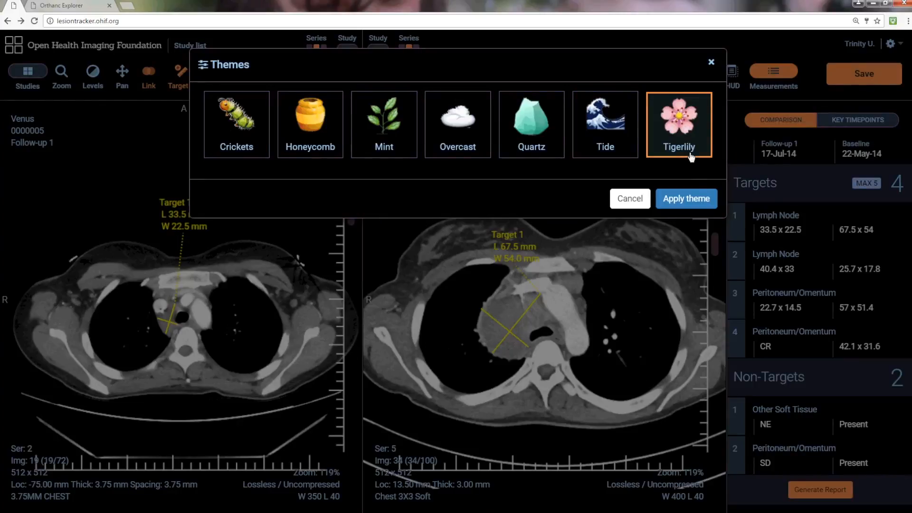
{"action": "left_click", "coordinate": [687, 199]}
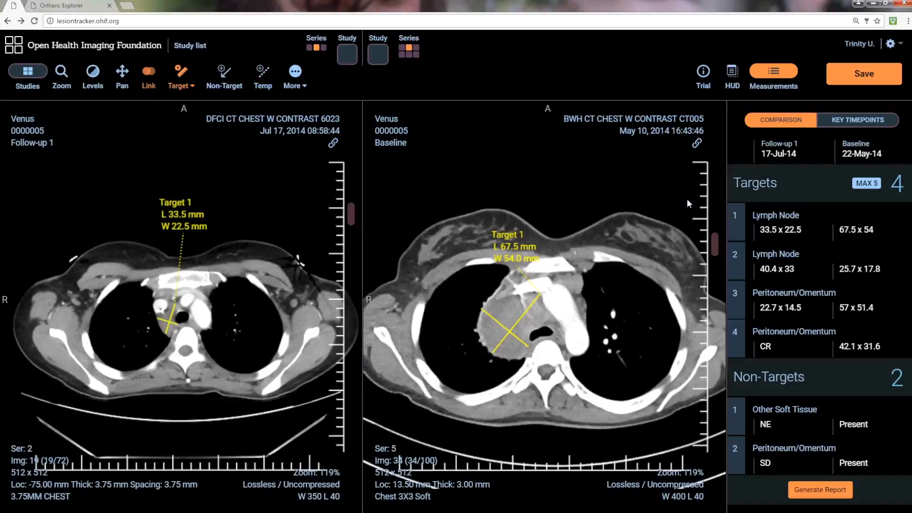